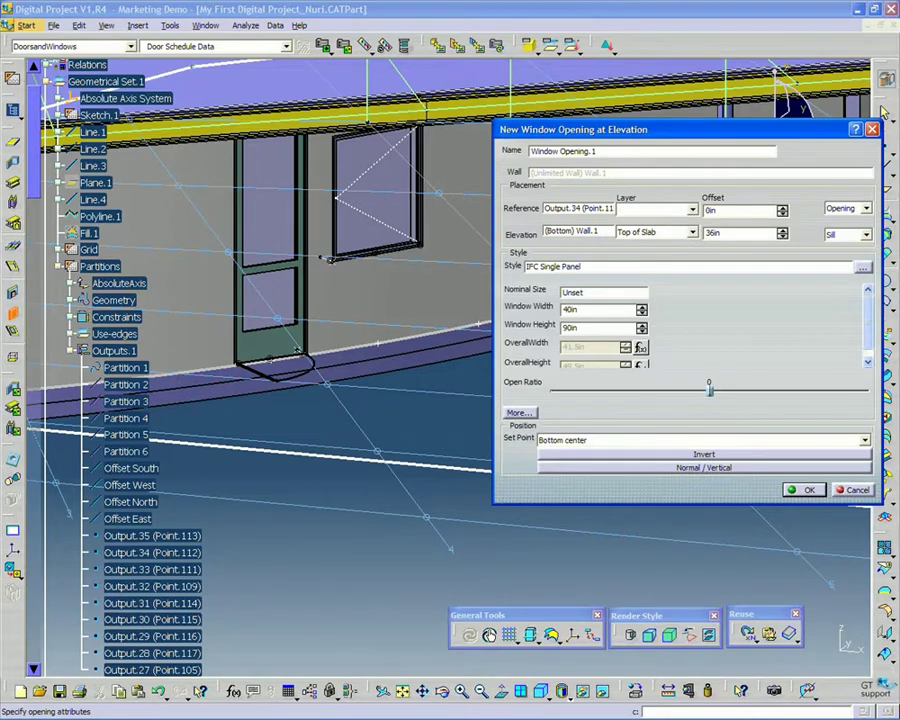
Apply the 90 in window height and set the window opening's sill elevation offset to 8 in
{"action": "key", "text": "Tab"}
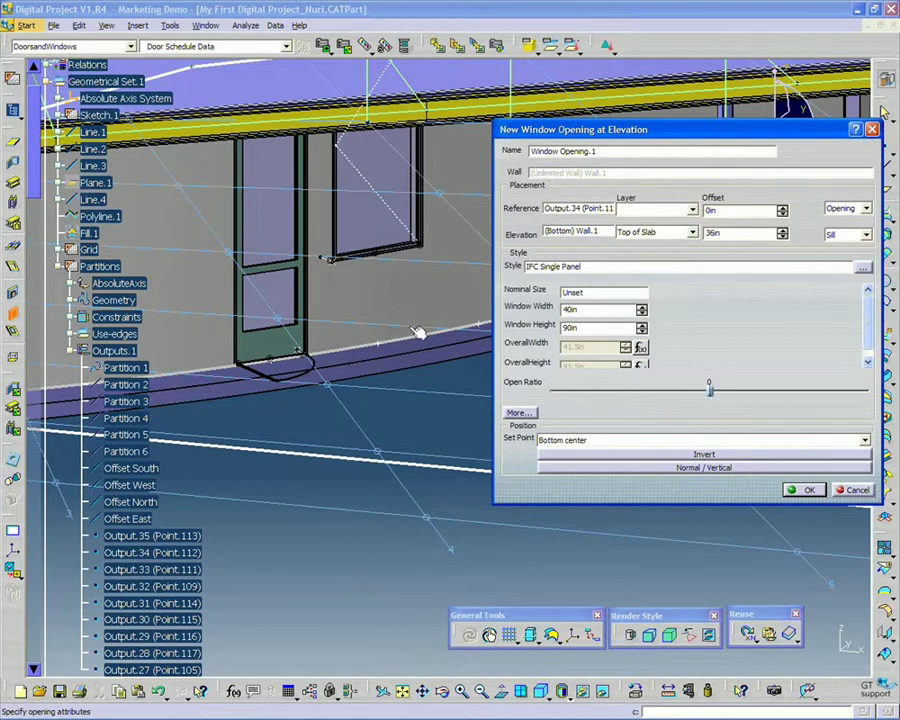
{"action": "left_click", "coordinate": [410, 318]}
{"action": "middle_click_drag", "start_coordinate": [406, 314], "coordinate": [348, 396]}
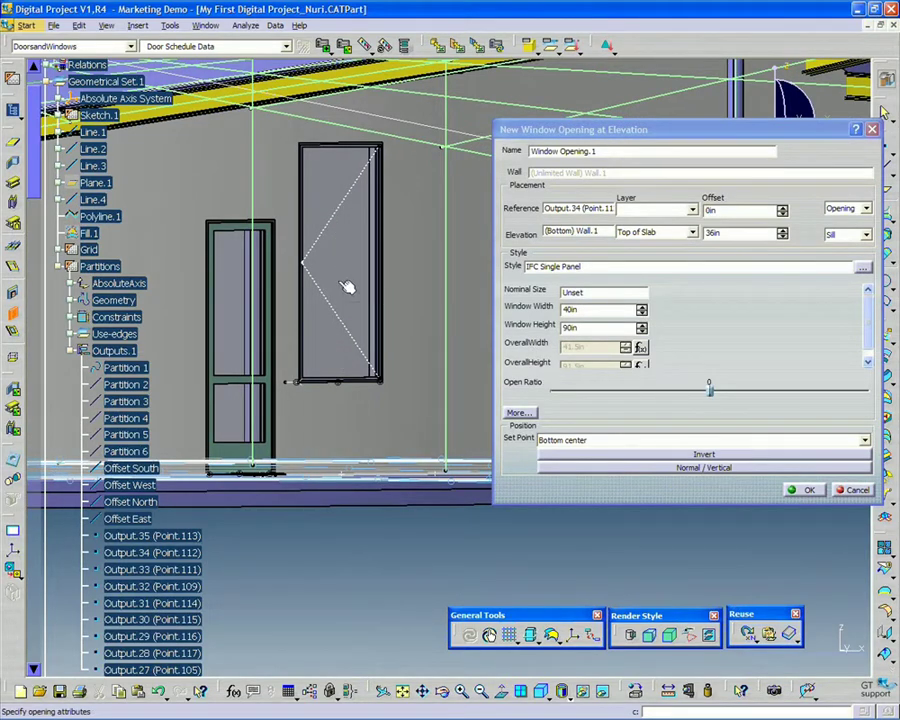
{"action": "left_click_drag", "start_coordinate": [722, 233], "coordinate": [704, 233]}
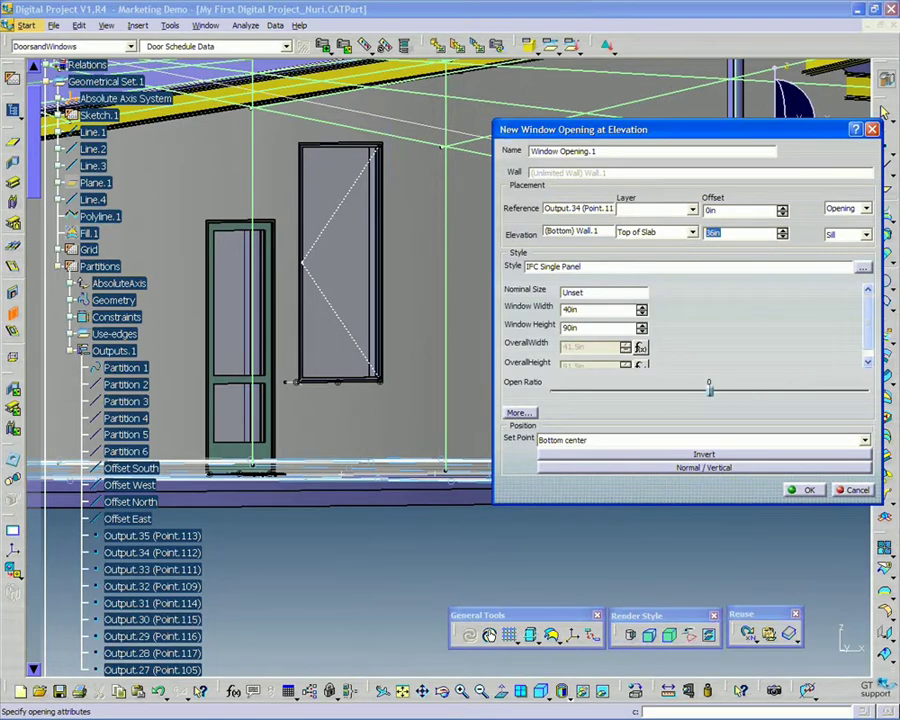
{"action": "type", "text": "8in"}
{"action": "key", "text": "Tab"}
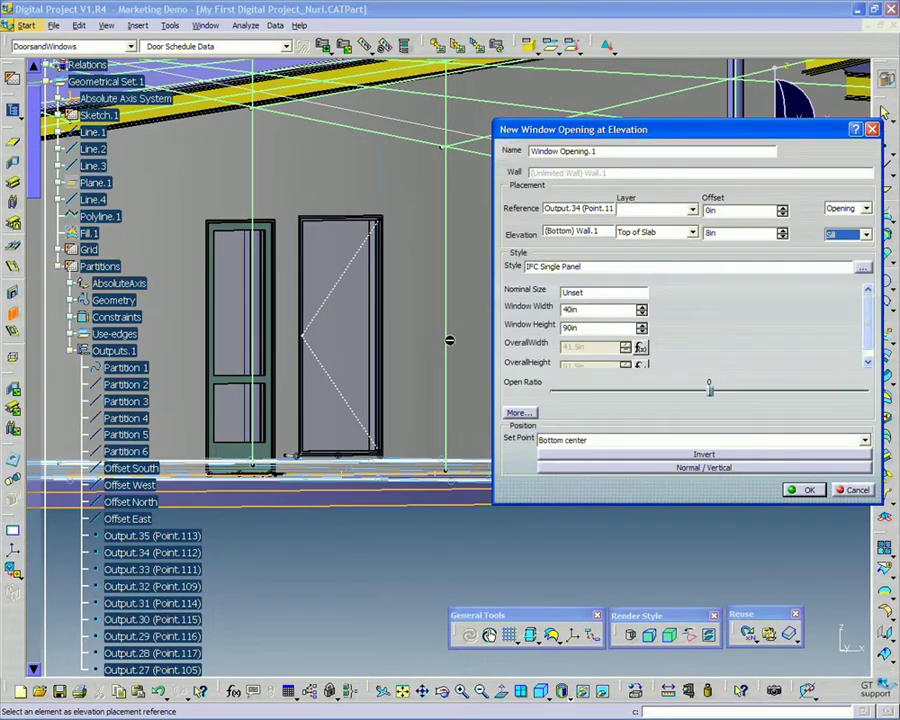
Review the window's detailed IFC Standard Window Fill parameters and inspect its frame corner closely, keeping the parameters as they are
{"action": "mouse_move", "coordinate": [450, 339]}
{"action": "middle_mouse_down"}
{"action": "mouse_move", "coordinate": [452, 305]}
{"action": "mouse_move", "coordinate": [446, 316]}
{"action": "middle_mouse_up"}
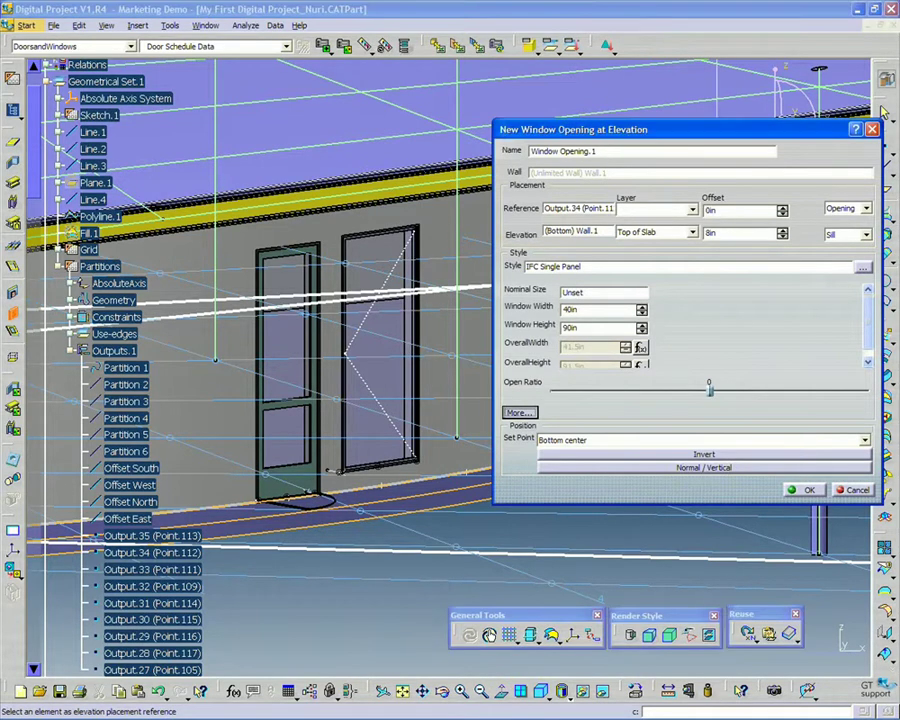
{"action": "left_click", "coordinate": [519, 412]}
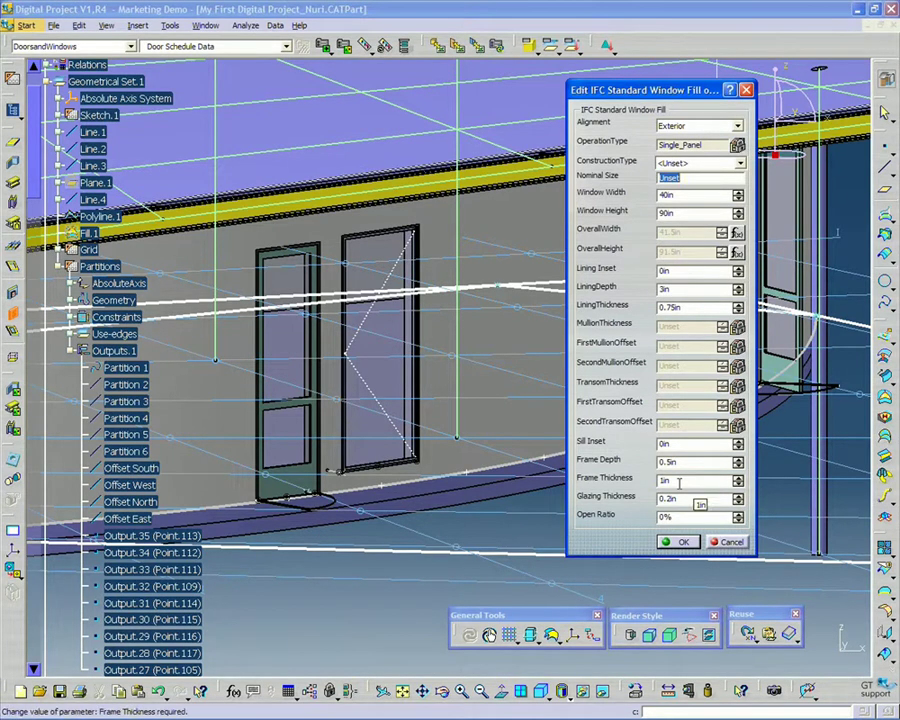
{"action": "middle_click_drag", "start_coordinate": [389, 524], "coordinate": [406, 442]}
{"action": "middle_click_drag", "start_coordinate": [212, 511], "coordinate": [497, 354]}
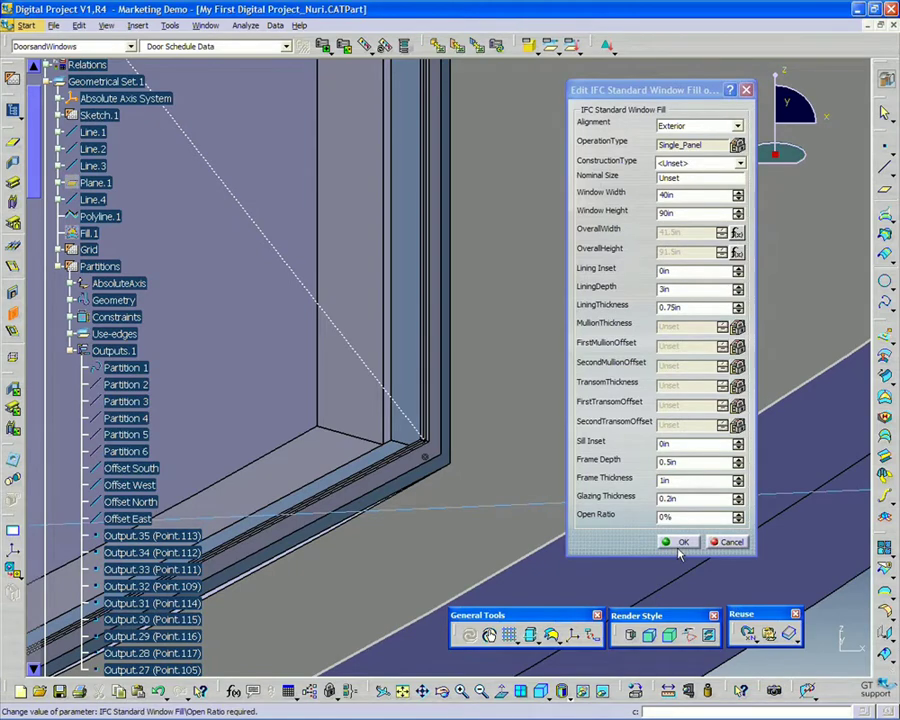
{"action": "middle_click_drag", "start_coordinate": [456, 490], "coordinate": [416, 525]}
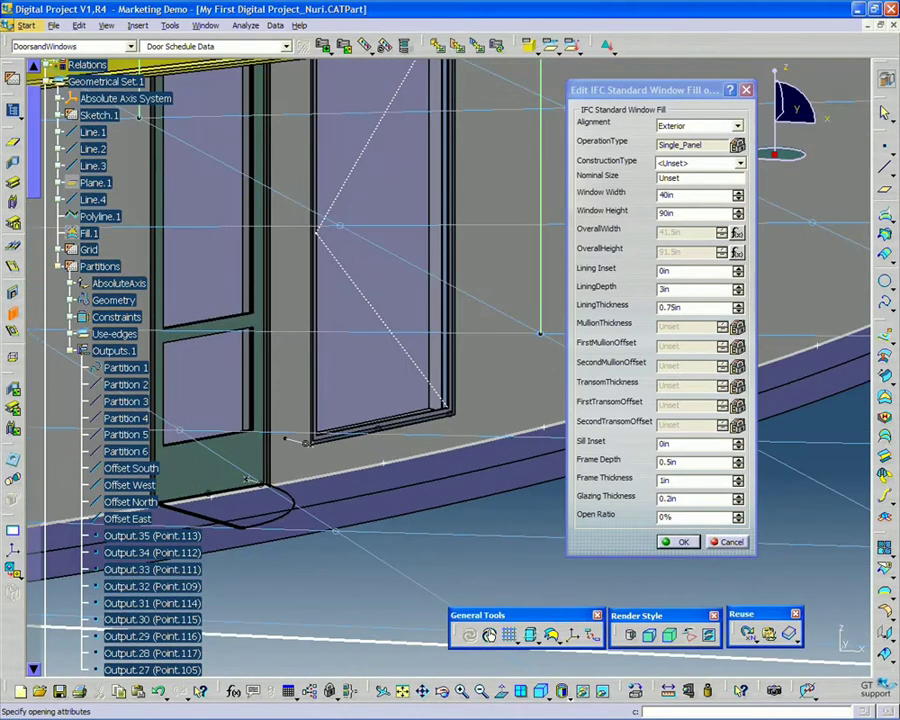
{"action": "left_click", "coordinate": [684, 541]}
Create the window opening with an open ratio of -60 and save the part
{"action": "left_click_drag", "start_coordinate": [711, 397], "coordinate": [806, 390]}
{"action": "left_click_drag", "start_coordinate": [677, 391], "coordinate": [613, 390]}
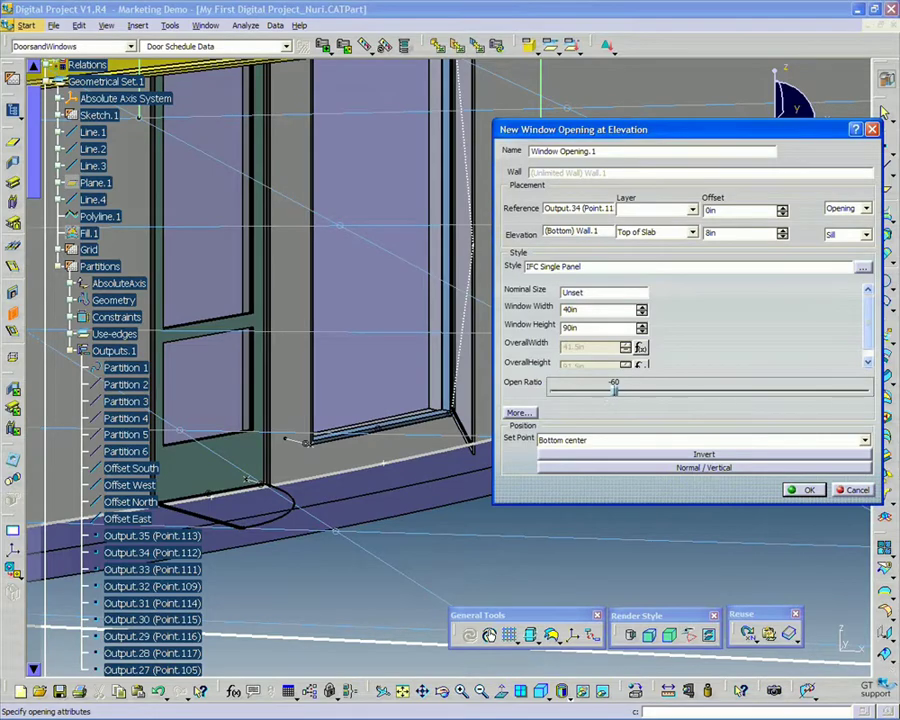
{"action": "middle_click_drag", "start_coordinate": [428, 505], "coordinate": [309, 600]}
{"action": "middle_click_drag", "start_coordinate": [436, 596], "coordinate": [440, 410]}
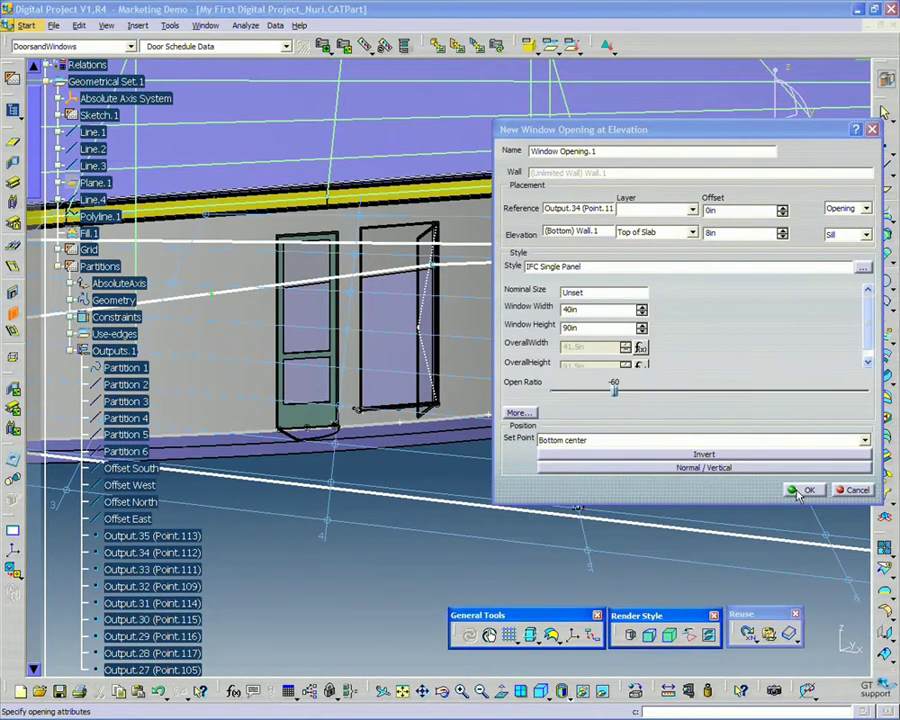
{"action": "left_click", "coordinate": [803, 490]}
{"action": "middle_click_drag", "start_coordinate": [440, 366], "coordinate": [408, 490]}
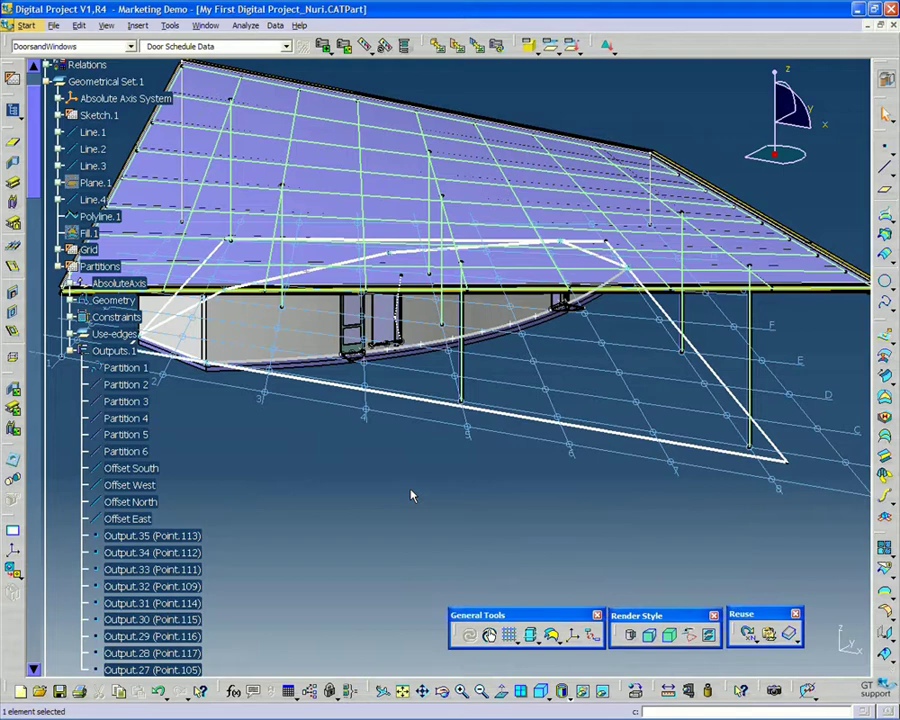
{"action": "key", "text": "ctrl+s"}
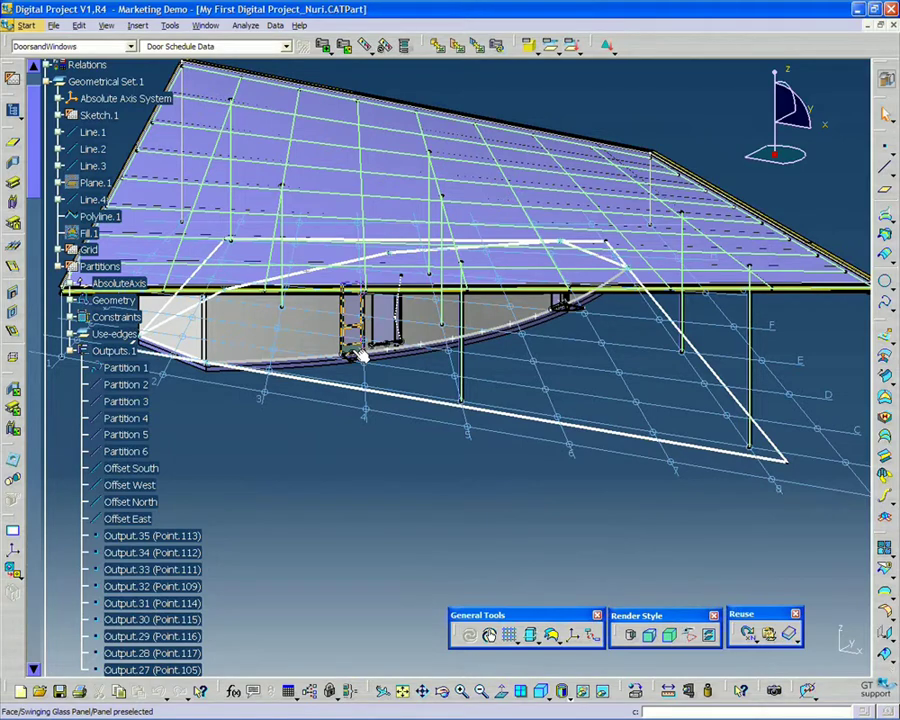
Locate the glass panel of the door beside the new window in the specification tree and collapse its Door Panel branch
{"action": "middle_click_drag", "start_coordinate": [362, 512], "coordinate": [378, 341]}
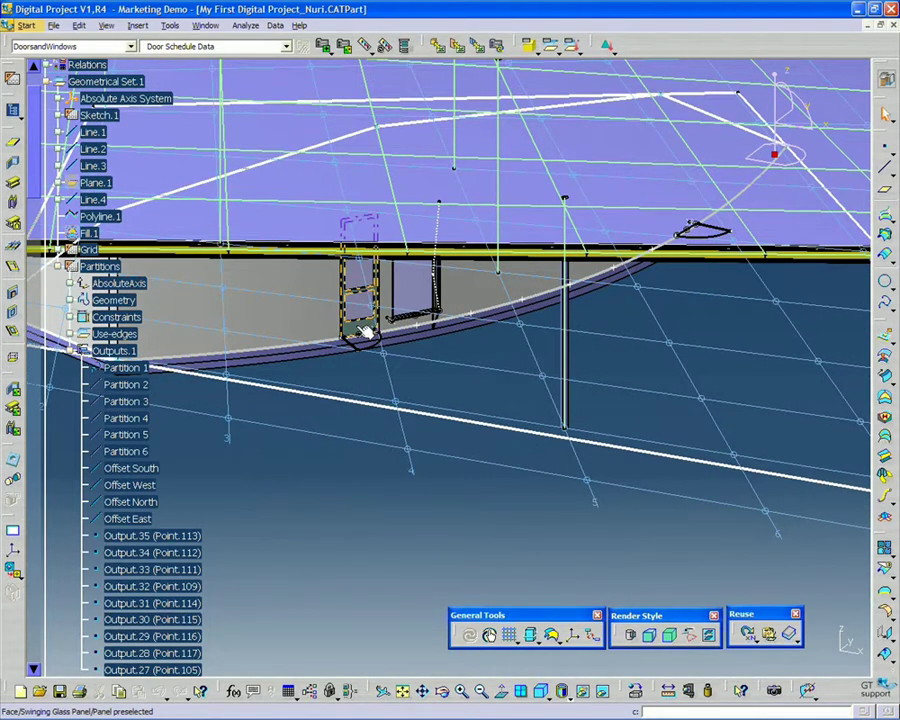
{"action": "left_click", "coordinate": [367, 333]}
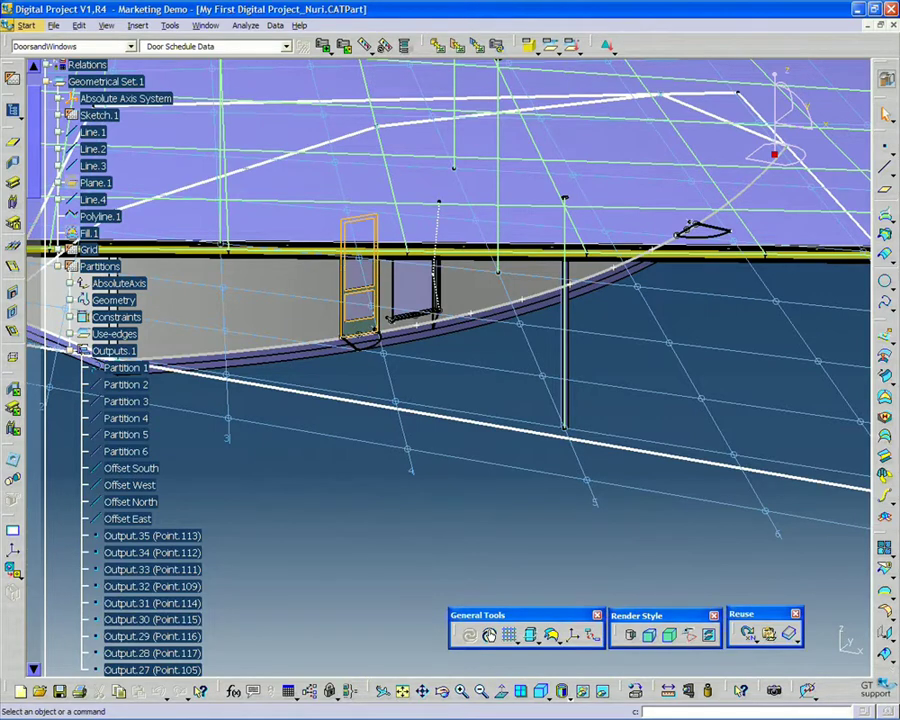
{"action": "right_click", "coordinate": [358, 326]}
{"action": "key", "text": "Escape"}
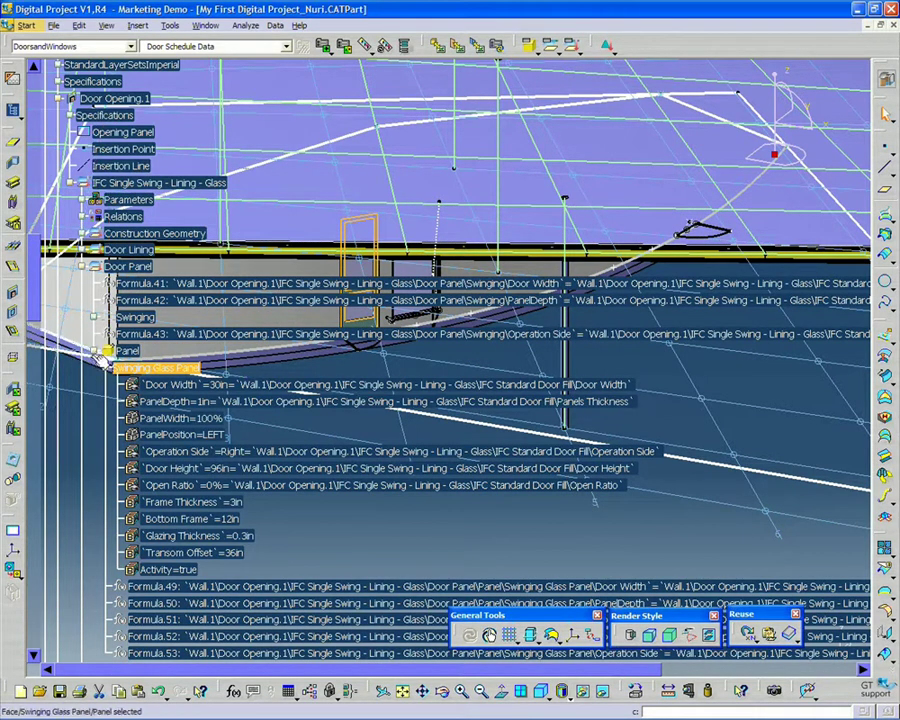
{"action": "left_click", "coordinate": [82, 266]}
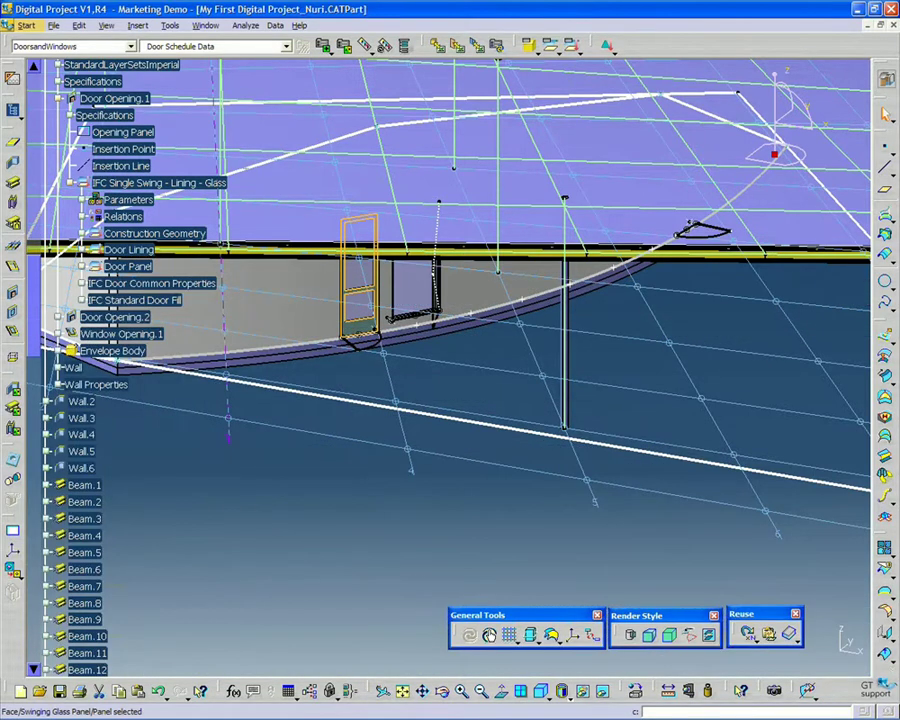
Examine how Door Opening.1, Door Opening.2 and Window Opening.1 are organised under Wall.1 by highlighting each in the tree
{"action": "middle_click_drag", "start_coordinate": [371, 360], "coordinate": [455, 497]}
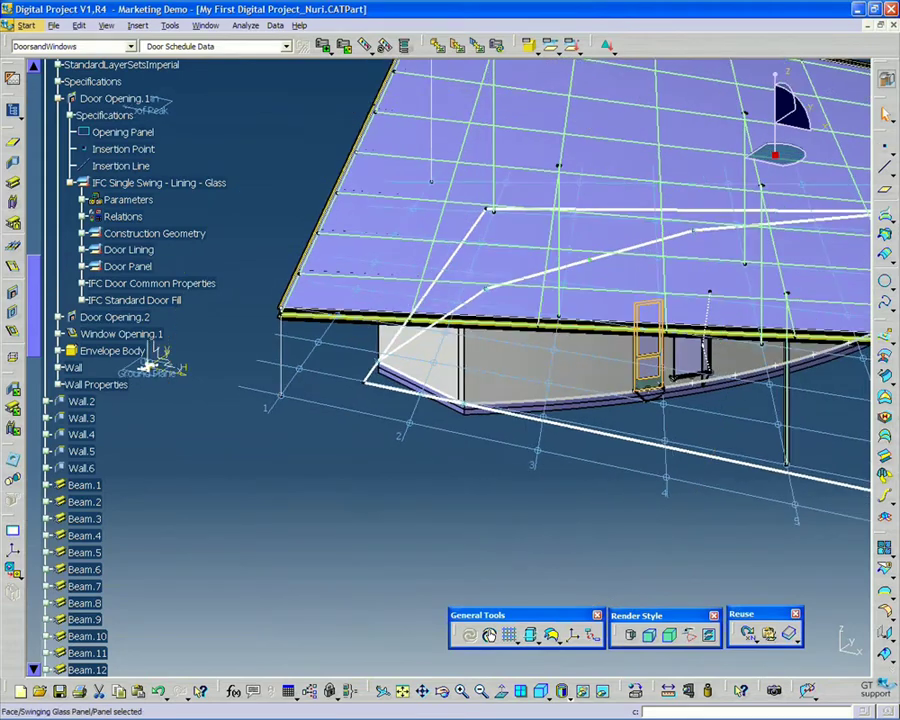
{"action": "mouse_move", "coordinate": [303, 470]}
{"action": "middle_mouse_down"}
{"action": "mouse_move", "coordinate": [323, 458]}
{"action": "mouse_move", "coordinate": [309, 447]}
{"action": "middle_mouse_up"}
{"action": "scroll", "coordinate": [260, 298], "scroll_direction": "up", "scroll_amount": 2}
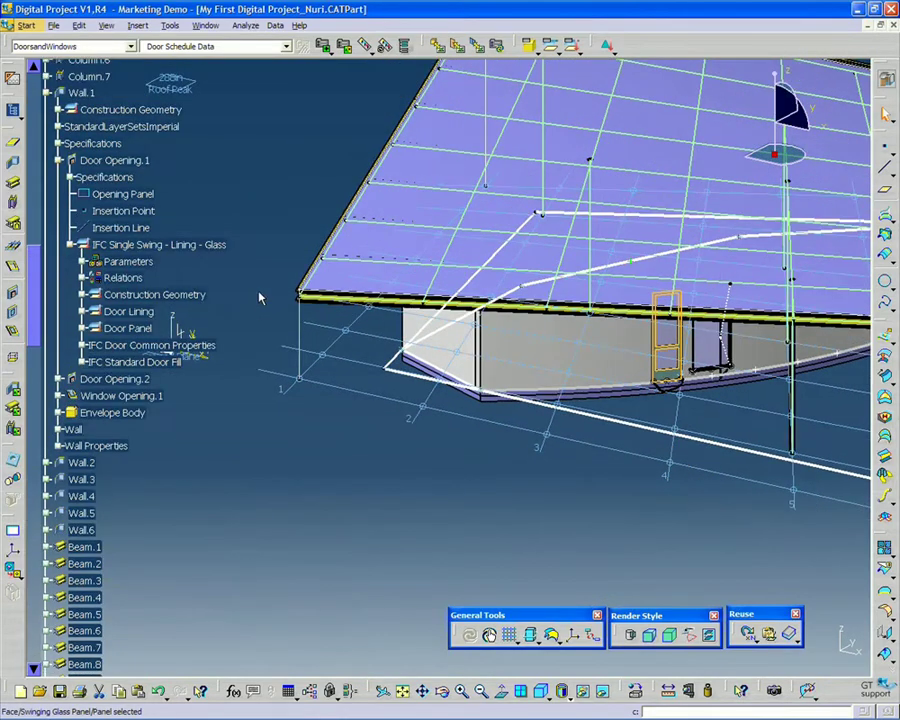
{"action": "left_click", "coordinate": [114, 160]}
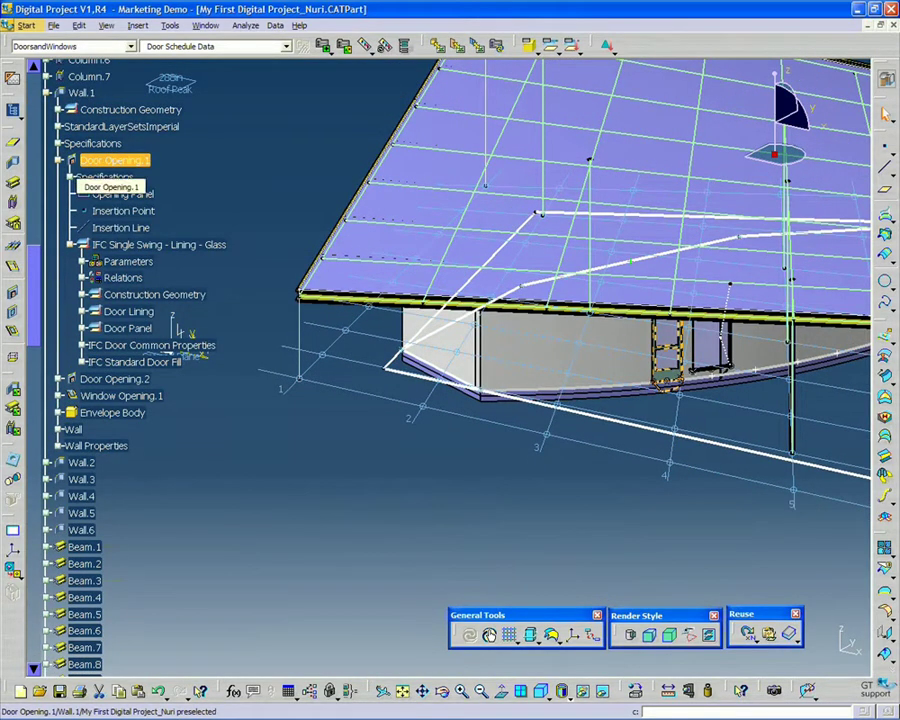
{"action": "scroll", "coordinate": [240, 195], "scroll_direction": "up", "scroll_amount": 4}
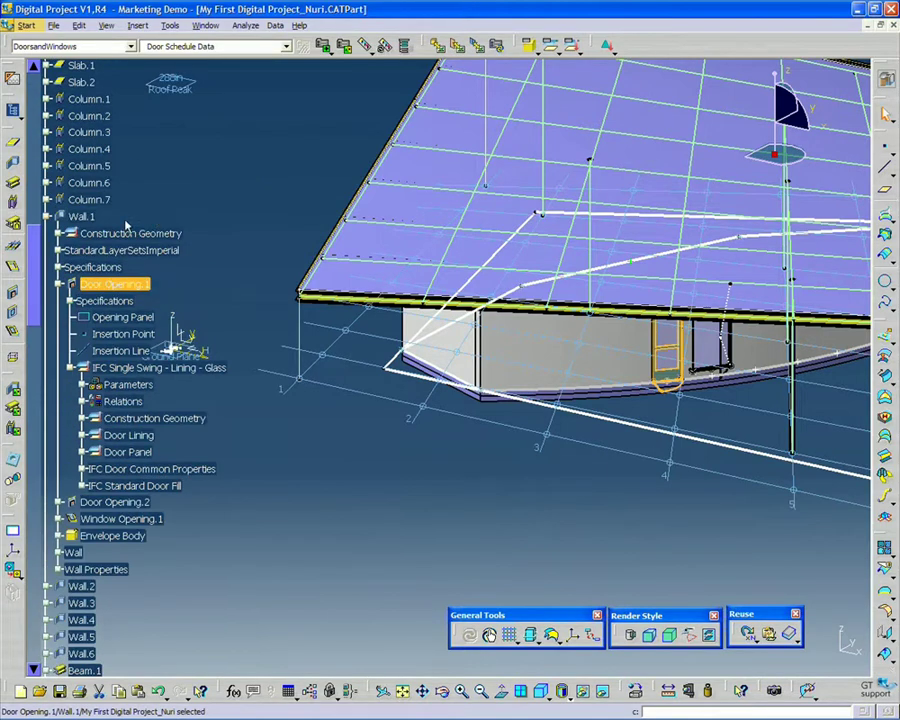
{"action": "left_click", "coordinate": [85, 216]}
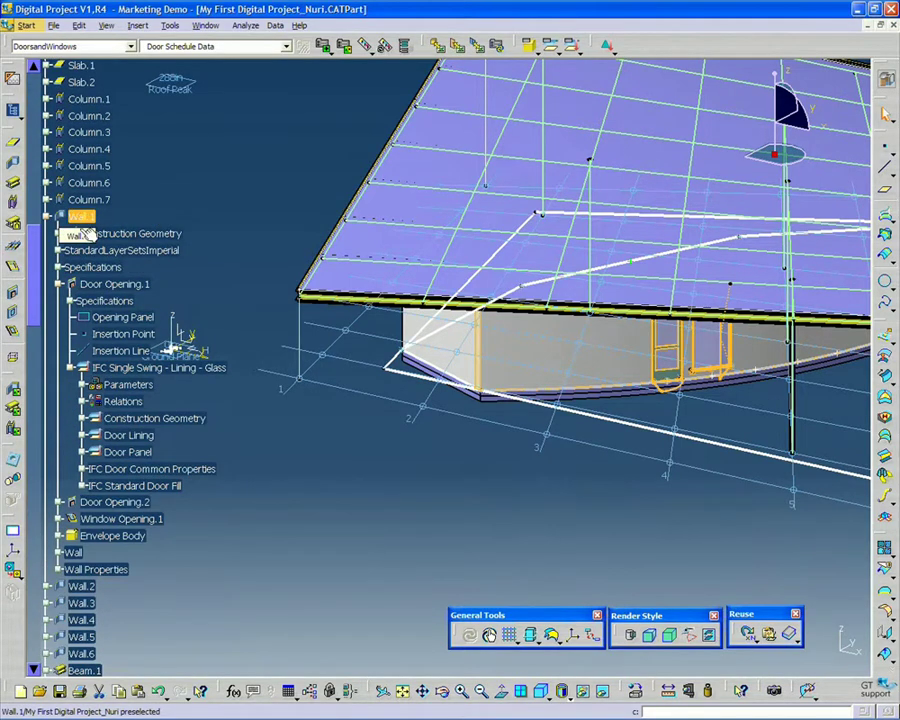
{"action": "middle_click_drag", "start_coordinate": [317, 424], "coordinate": [494, 312]}
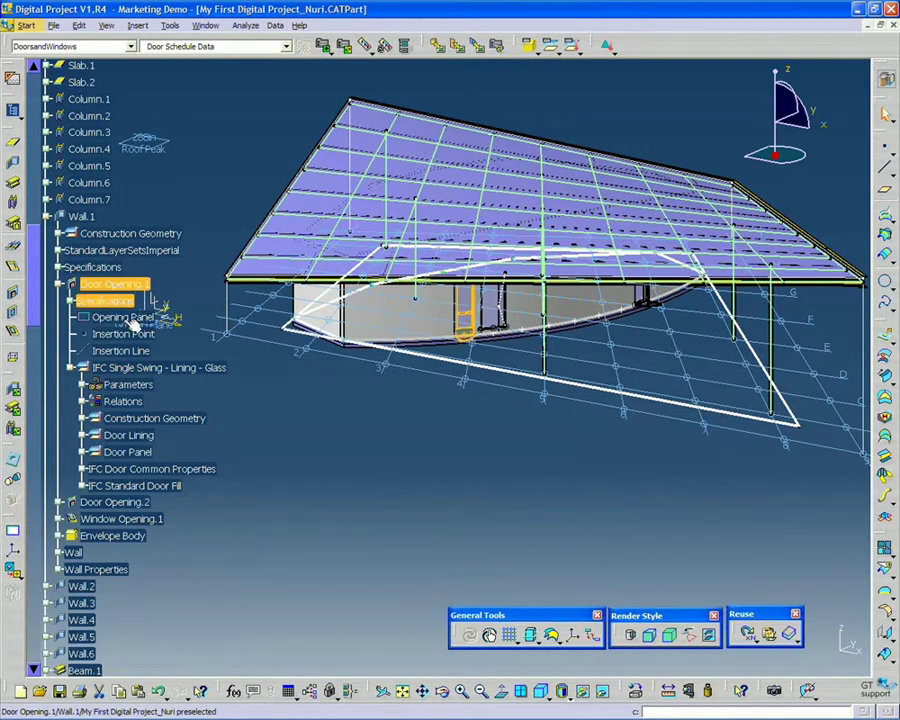
{"action": "left_click", "coordinate": [115, 502]}
{"action": "middle_click_drag", "start_coordinate": [449, 525], "coordinate": [440, 505]}
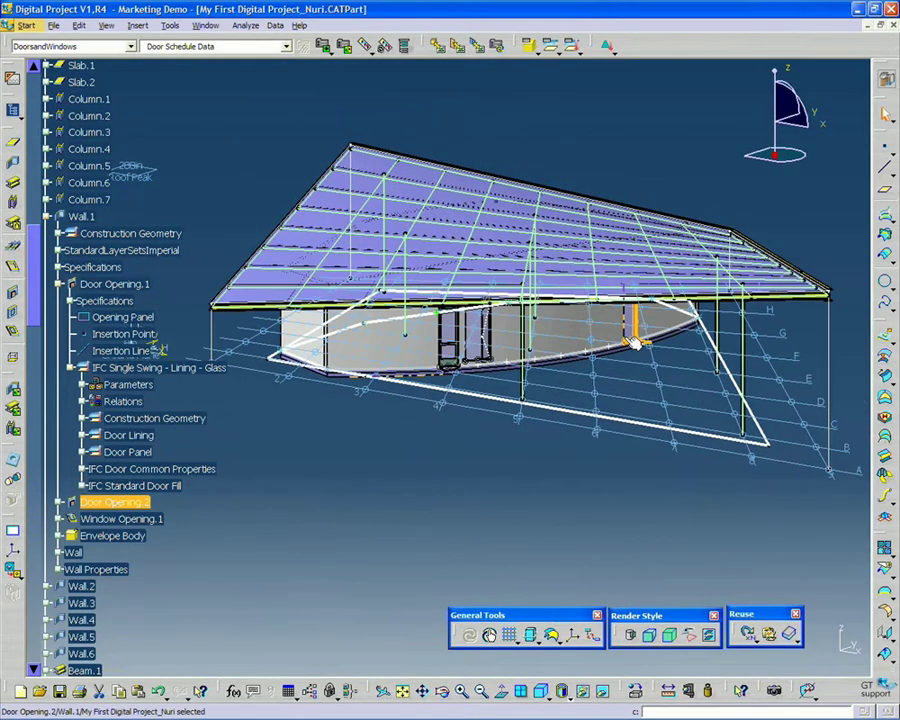
{"action": "left_click", "coordinate": [121, 518]}
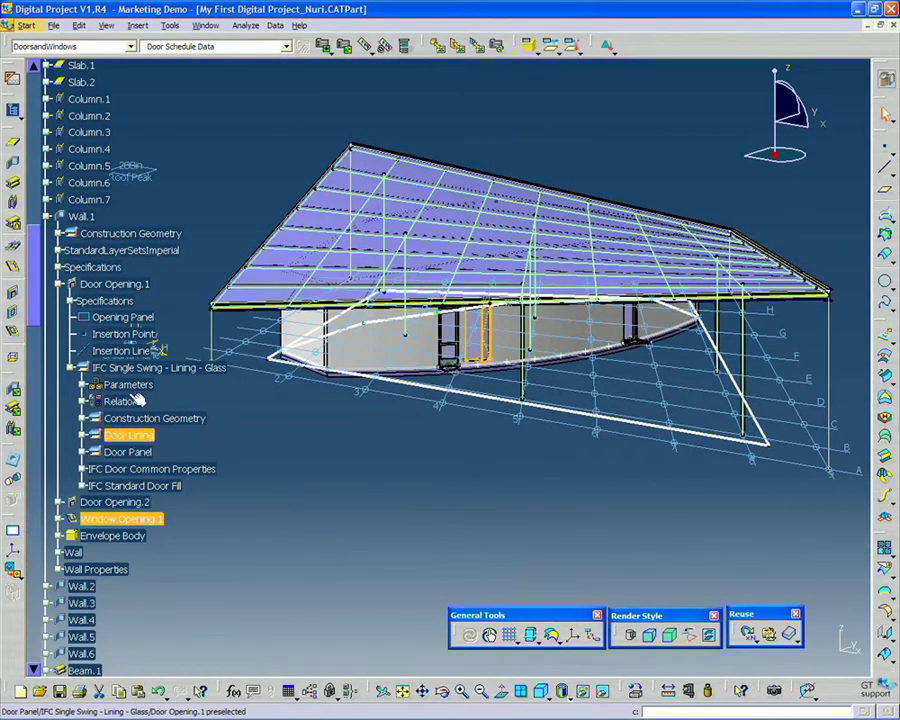
Inspect the IFC Standard Door Fill parameters of Door Opening.1, and collapse the list again
{"action": "middle_click_drag", "start_coordinate": [335, 492], "coordinate": [345, 330]}
{"action": "middle_click_drag", "start_coordinate": [395, 365], "coordinate": [398, 406]}
{"action": "middle_click_drag", "start_coordinate": [376, 486], "coordinate": [384, 472]}
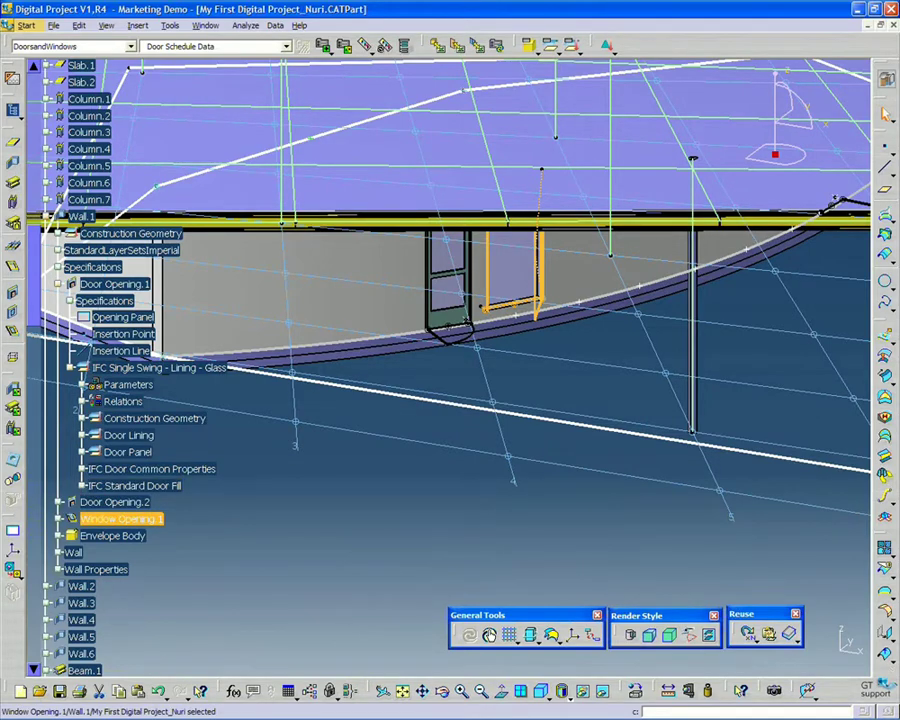
{"action": "left_click", "coordinate": [82, 485]}
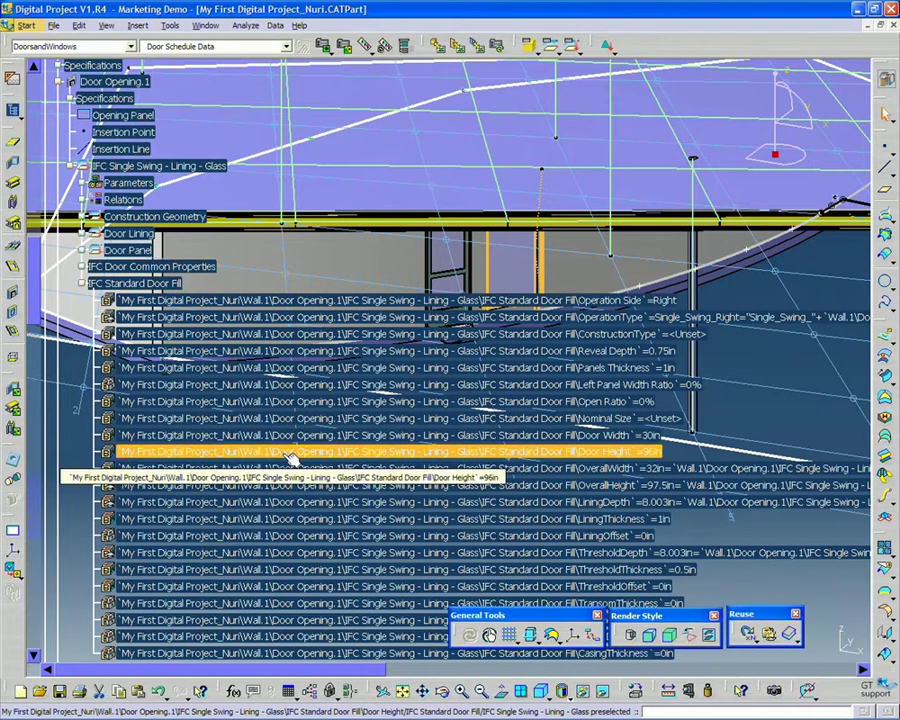
{"action": "scroll", "coordinate": [291, 460], "scroll_direction": "down", "scroll_amount": 3}
{"action": "scroll", "coordinate": [153, 283], "scroll_direction": "up", "scroll_amount": 2}
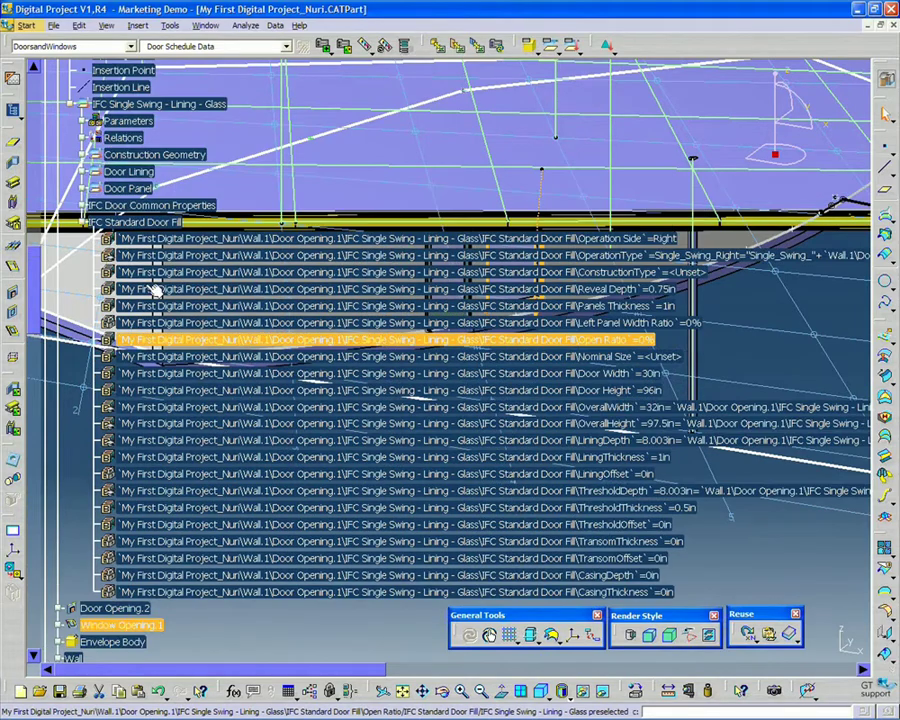
{"action": "left_click", "coordinate": [82, 222]}
{"action": "scroll", "coordinate": [243, 400], "scroll_direction": "up", "scroll_amount": 5}
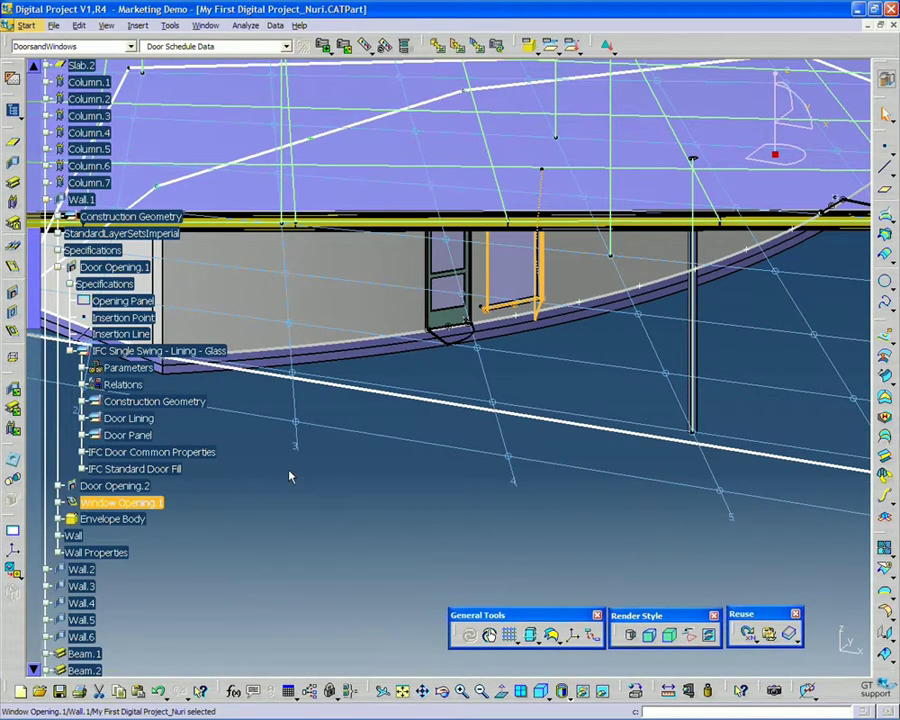
Clear the window selection and select the IFC Single Swing - Lining - Glass door inside Door Opening.1
{"action": "scroll", "coordinate": [288, 504], "scroll_direction": "up", "scroll_amount": 2}
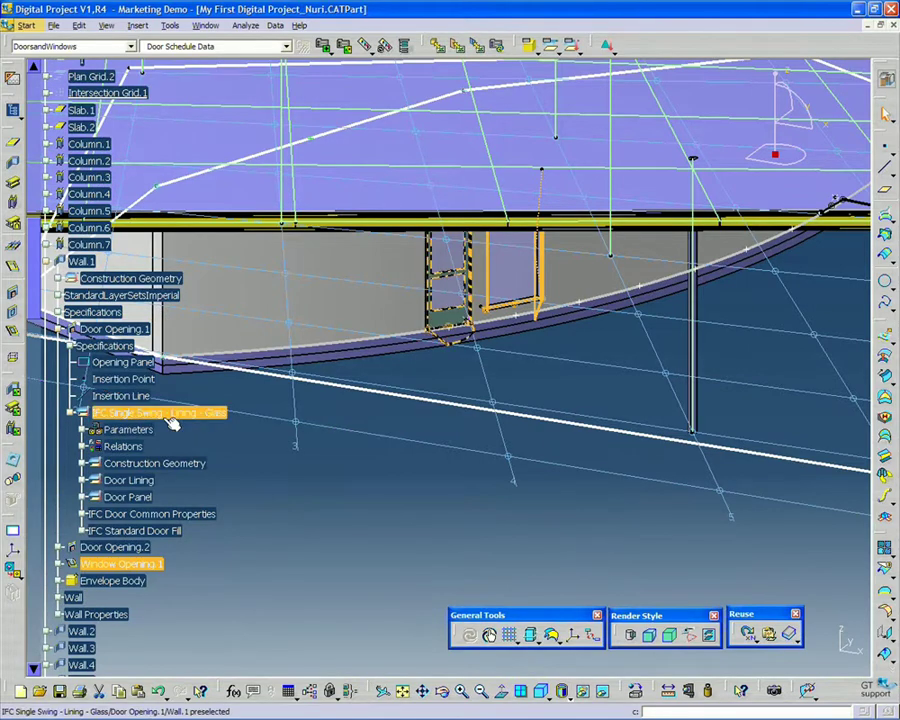
{"action": "left_click", "coordinate": [281, 532]}
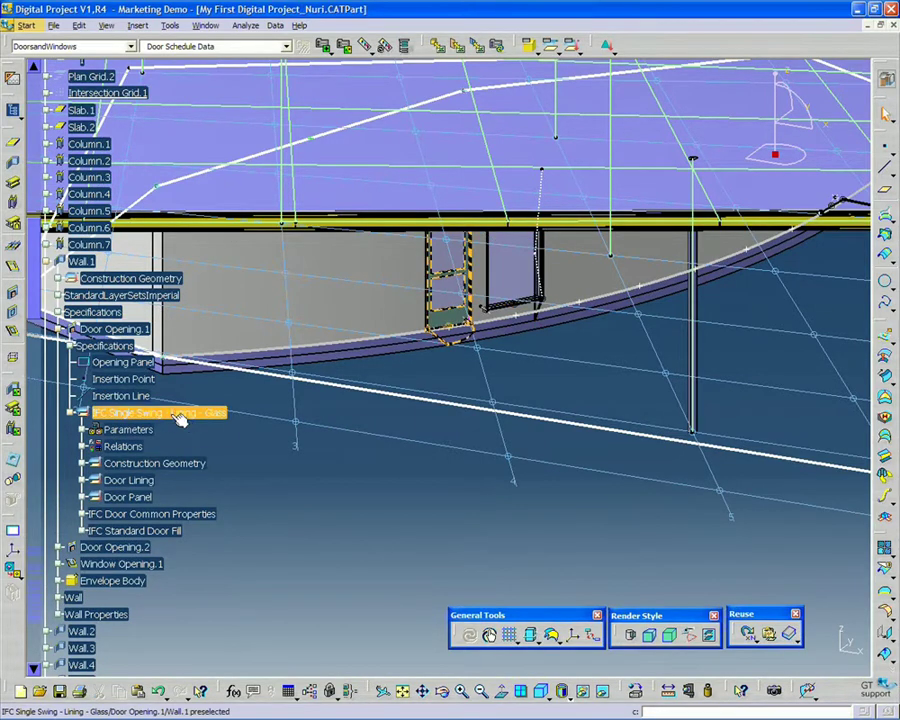
{"action": "left_click", "coordinate": [176, 416]}
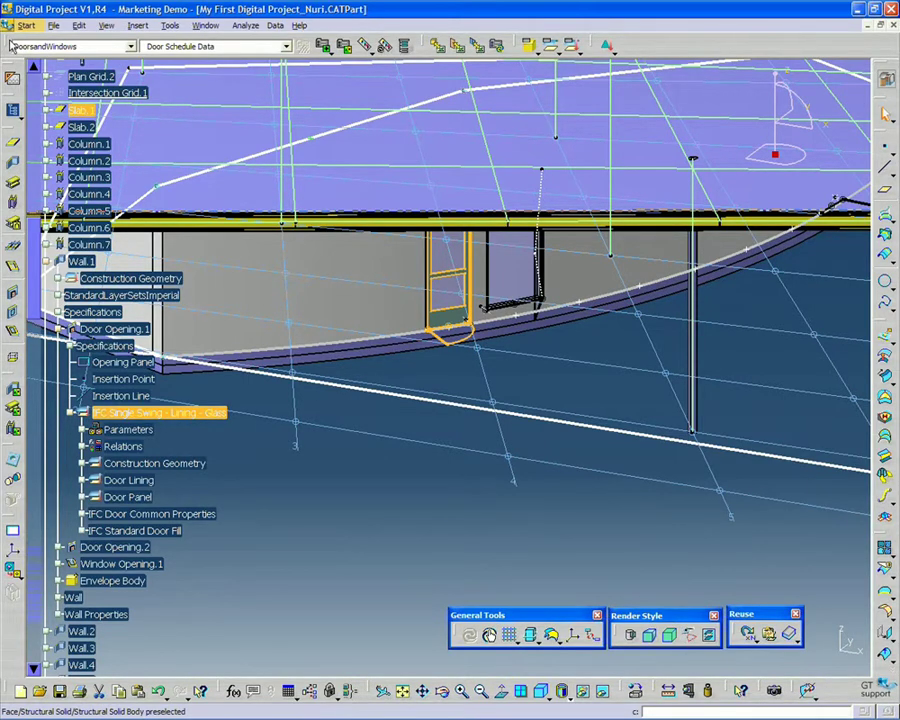
Choose DoorsandWindows as the project attribute package for the selected door
{"action": "left_click_drag", "start_coordinate": [10, 45], "coordinate": [260, 170]}
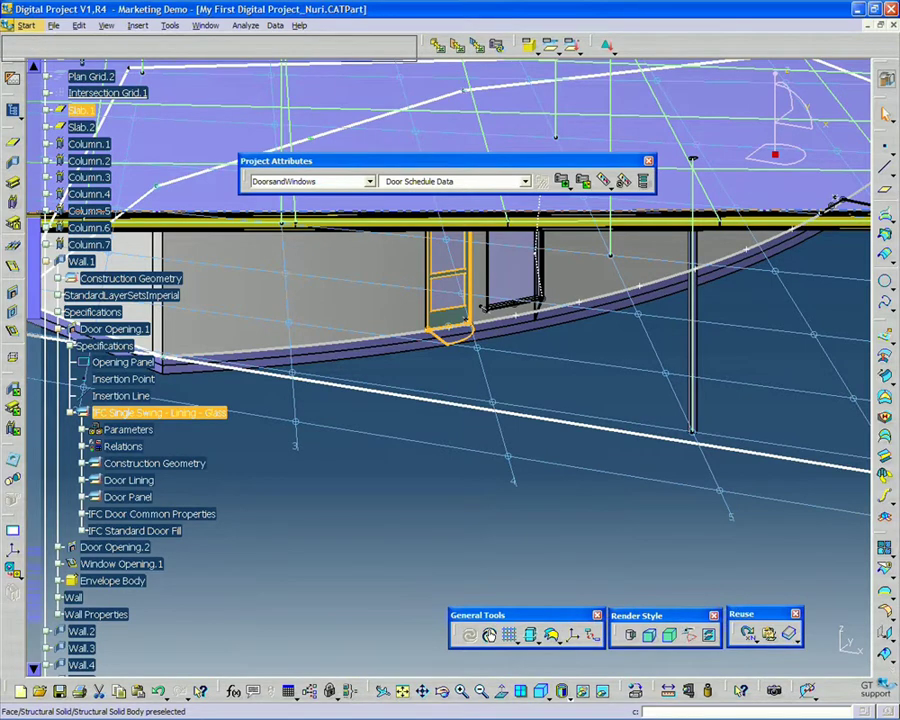
{"action": "left_click_drag", "start_coordinate": [300, 161], "coordinate": [112, 48]}
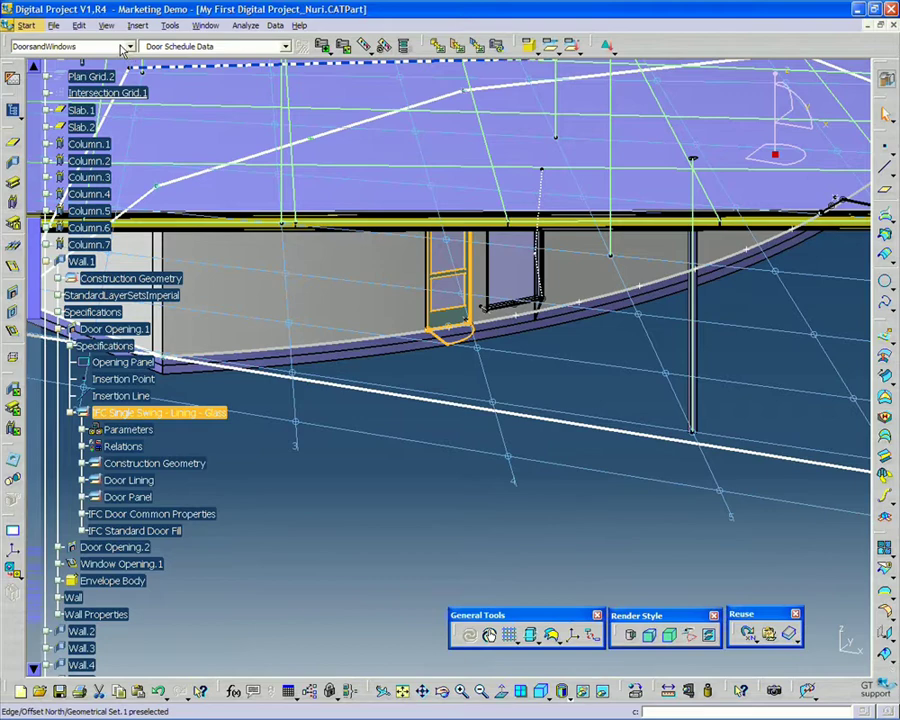
{"action": "left_click", "coordinate": [129, 46]}
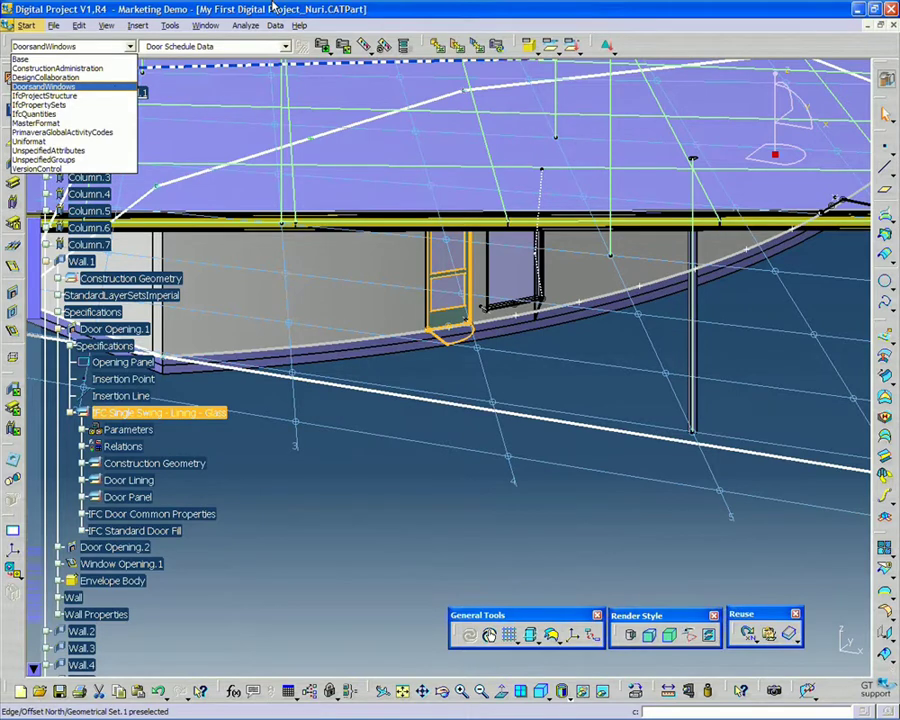
{"action": "left_click", "coordinate": [100, 86]}
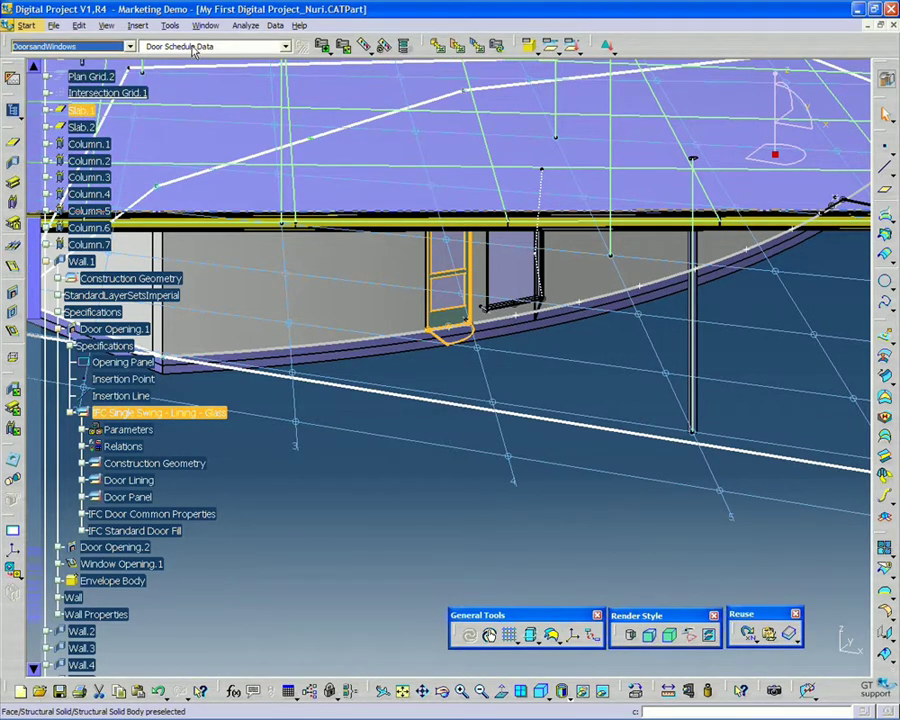
Attach the Door Schedule Data attribute package to the selected glass door in Door Opening.1
{"action": "left_click", "coordinate": [195, 50]}
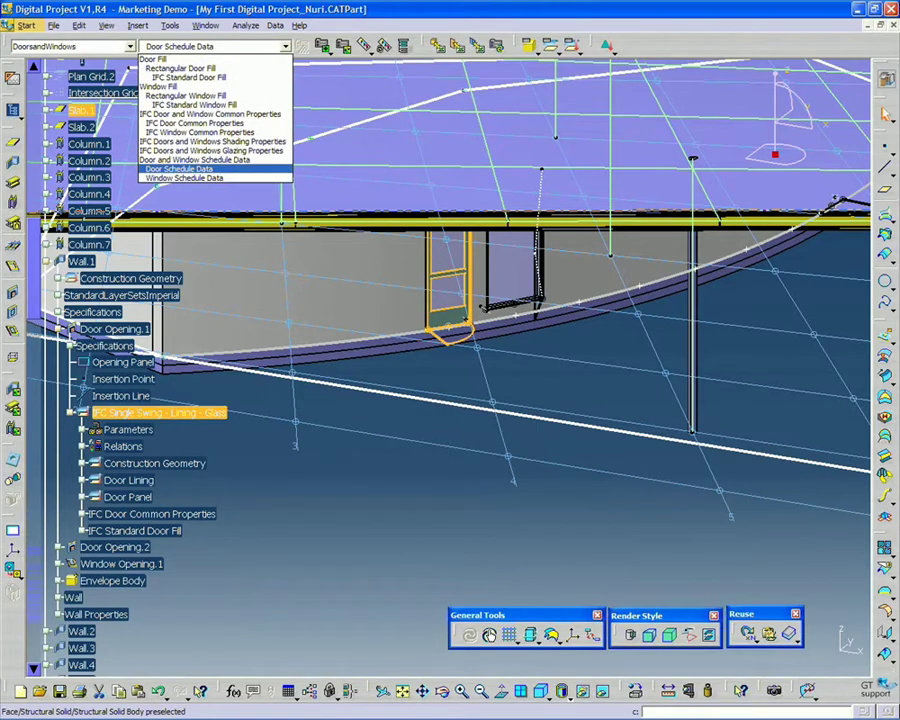
{"action": "left_click", "coordinate": [188, 170]}
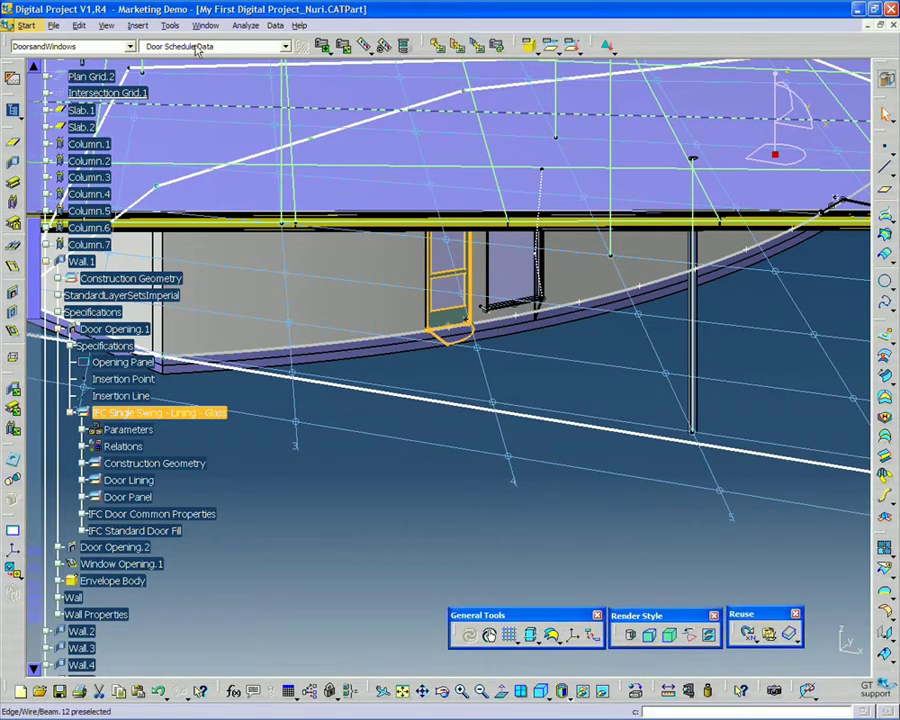
{"action": "left_click", "coordinate": [325, 47]}
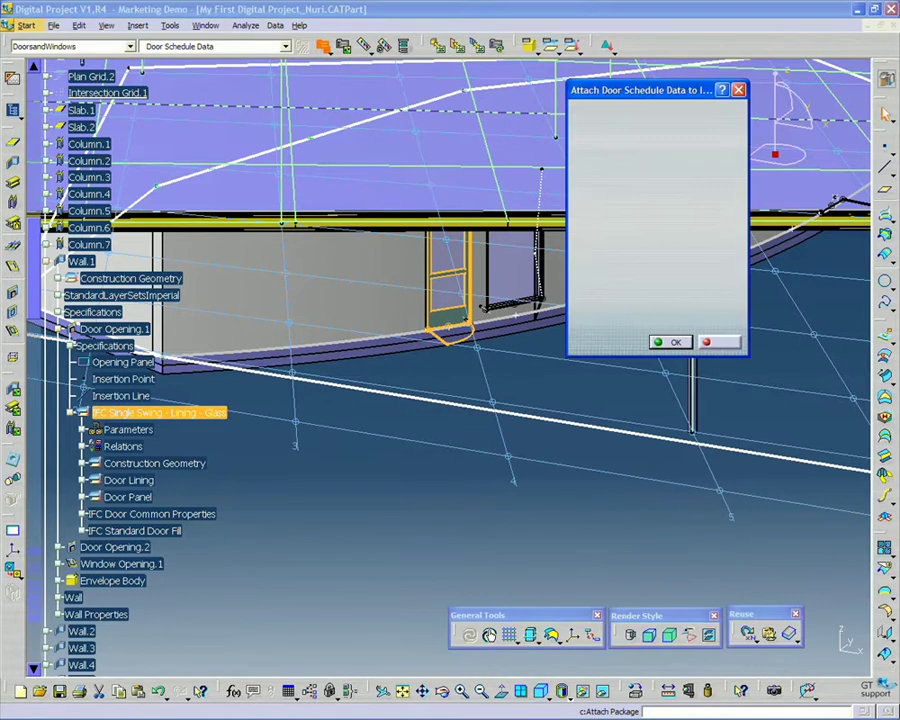
{"action": "left_click_drag", "start_coordinate": [610, 90], "coordinate": [551, 201]}
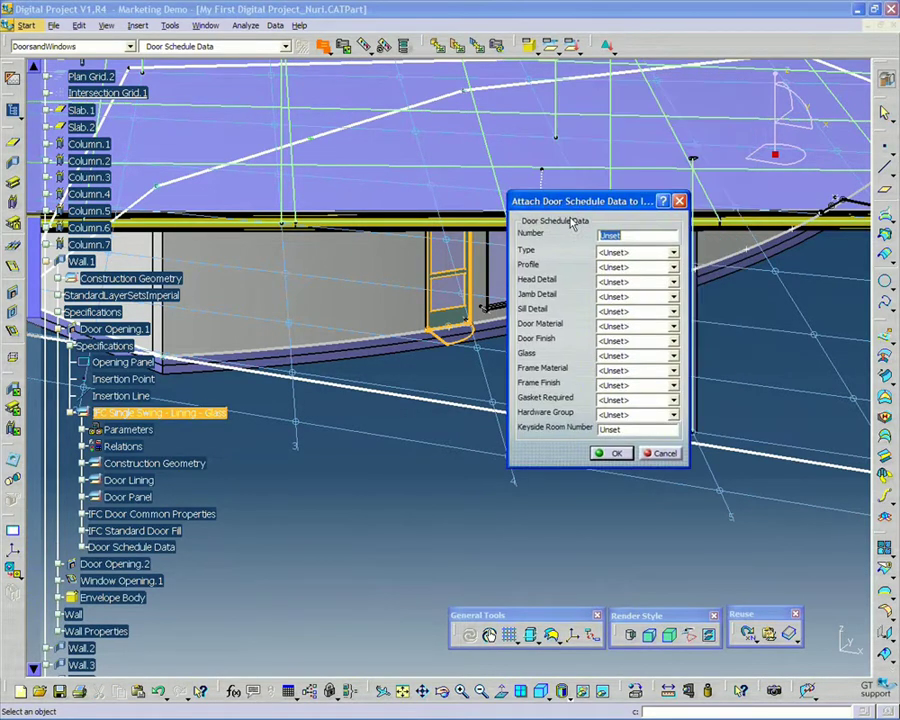
Set the door schedule Number of the Door Opening.1 door to 100A, and collapse its Door Schedule Data list
{"action": "left_click", "coordinate": [638, 256]}
{"action": "left_click", "coordinate": [632, 263]}
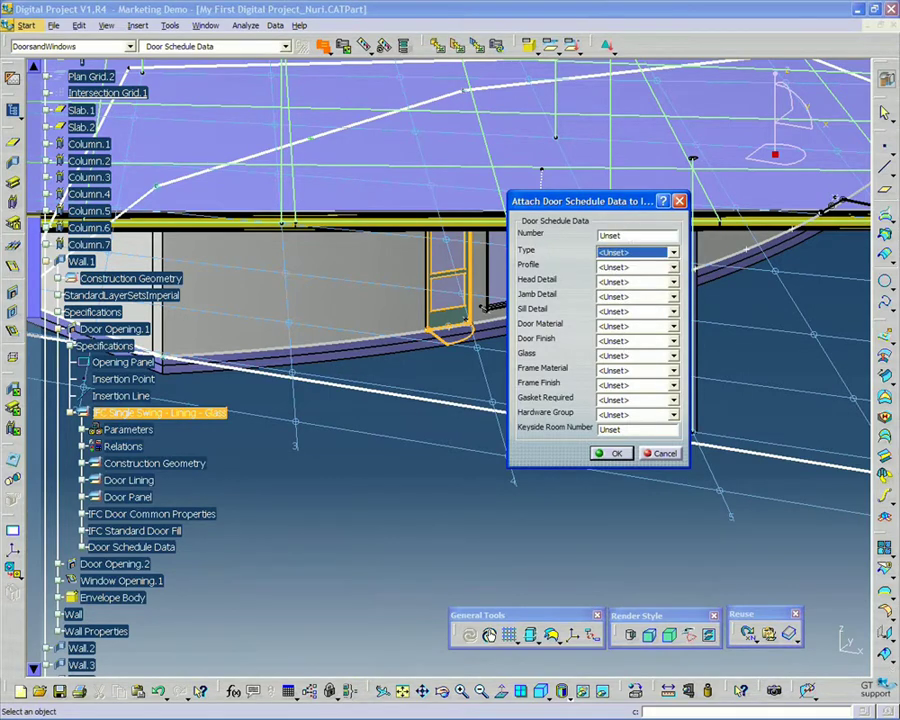
{"action": "left_click", "coordinate": [633, 236]}
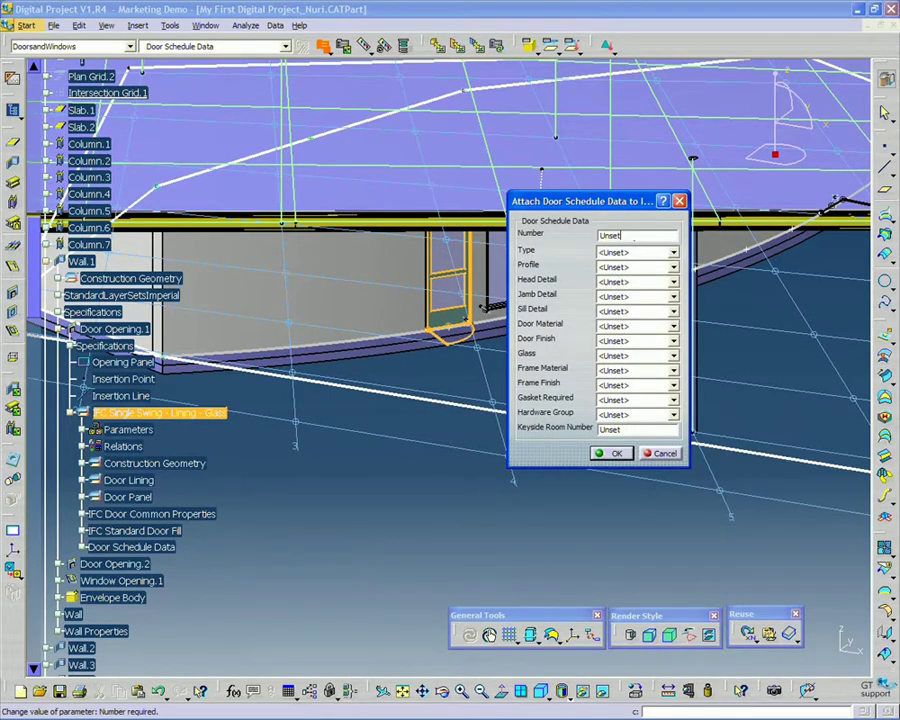
{"action": "double_click", "coordinate": [641, 236]}
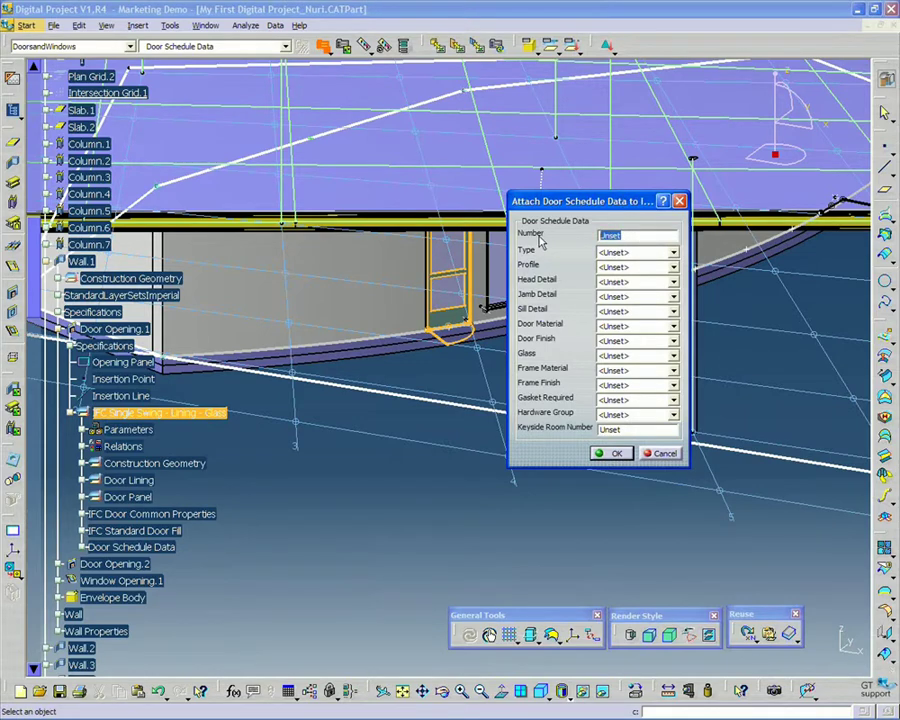
{"action": "type", "text": "100A"}
{"action": "left_click", "coordinate": [614, 454]}
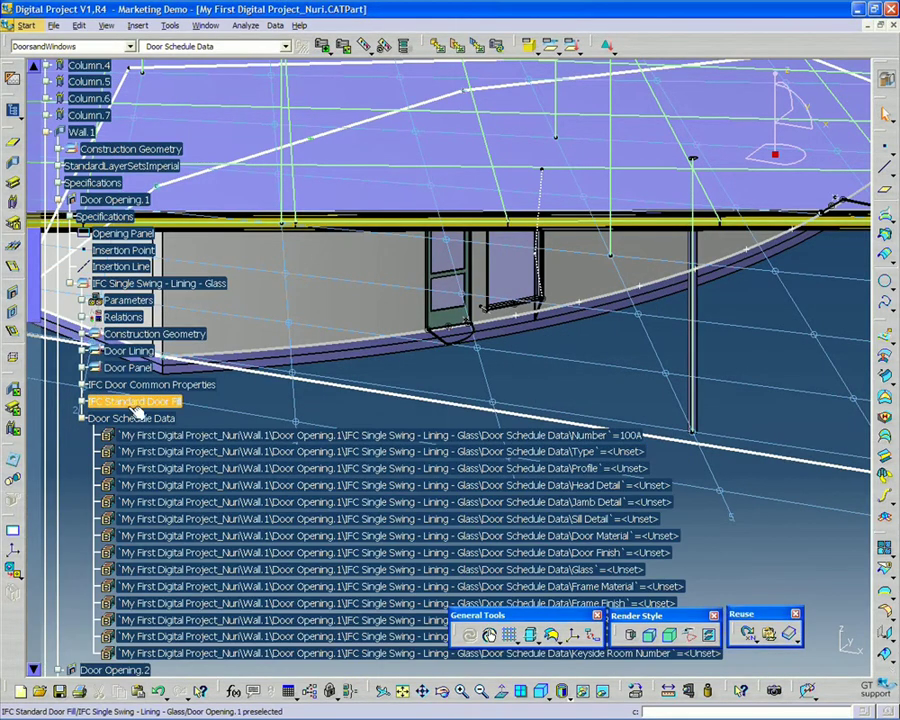
{"action": "left_click", "coordinate": [82, 418]}
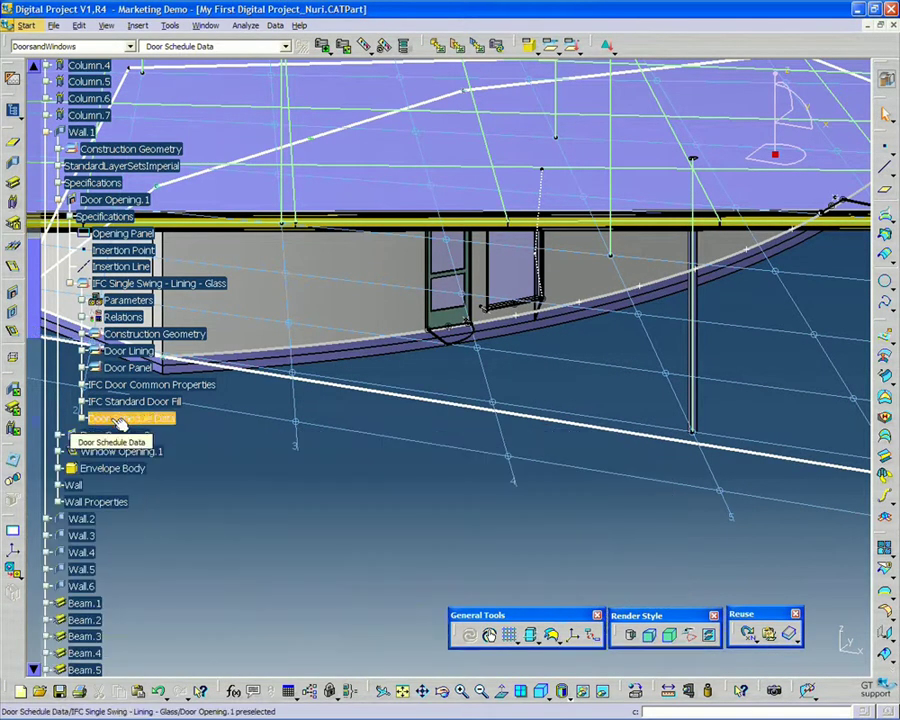
Expand Door Opening.2 in the tree and select its IFC Single Swing - Lining - Glass door
{"action": "middle_click_drag", "start_coordinate": [392, 587], "coordinate": [346, 568]}
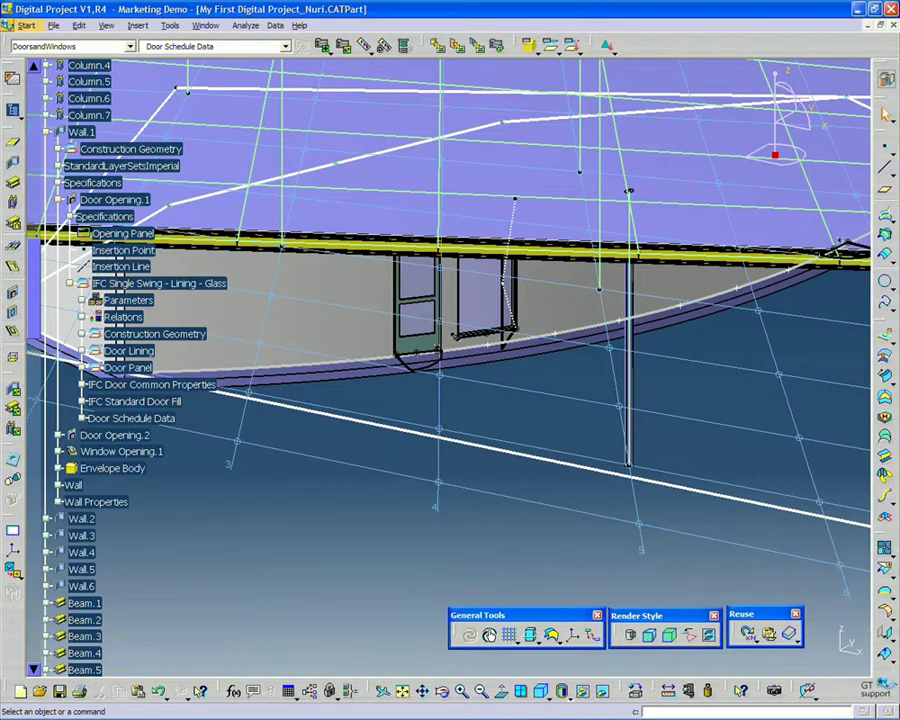
{"action": "left_click", "coordinate": [58, 435]}
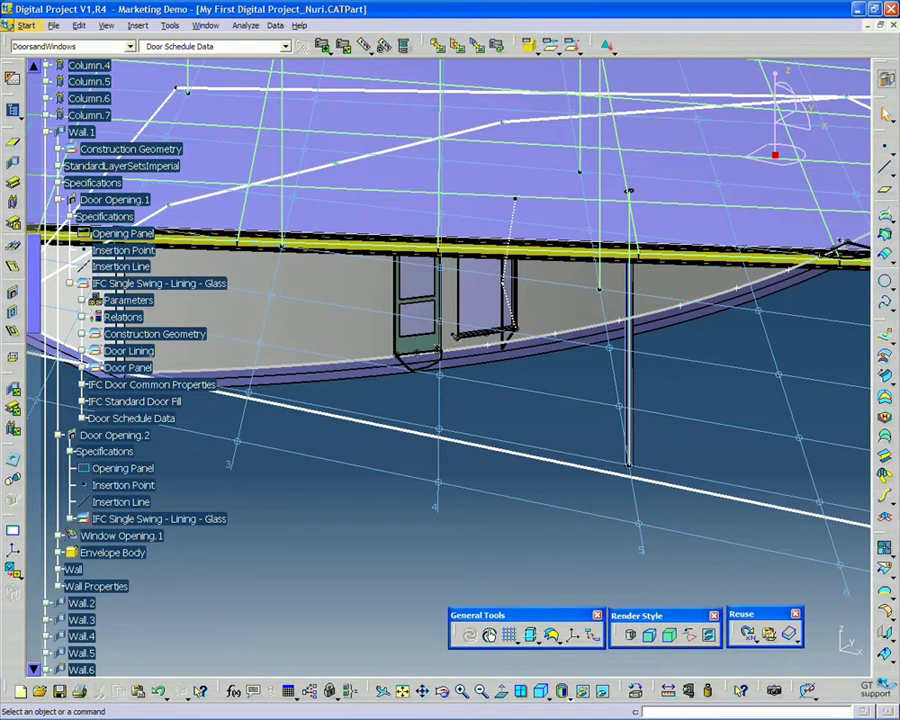
{"action": "left_click", "coordinate": [70, 518]}
{"action": "scroll", "coordinate": [300, 550], "scroll_direction": "down", "scroll_amount": 3}
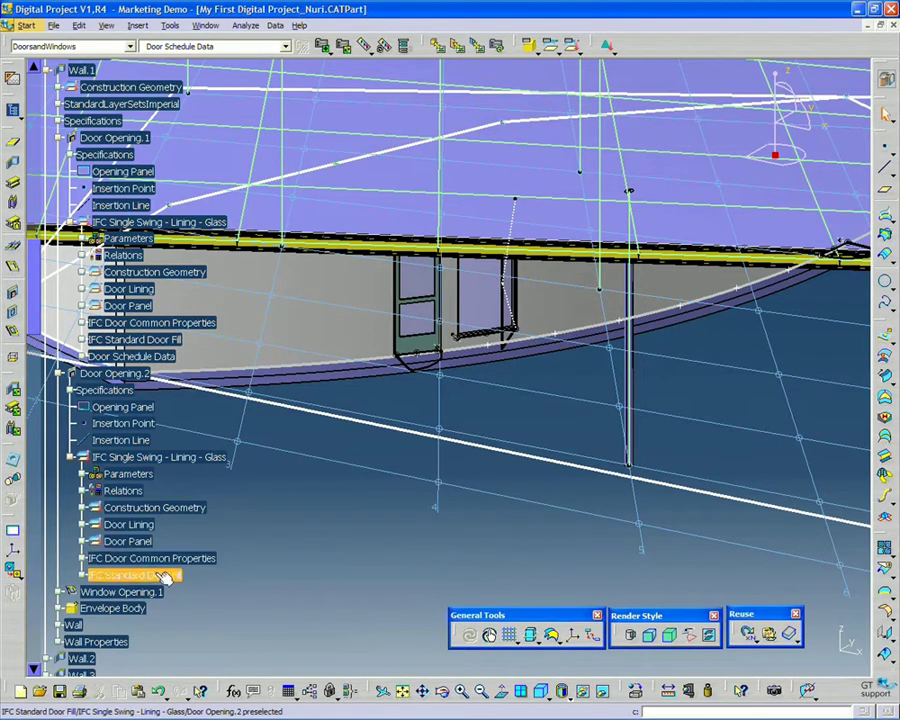
{"action": "middle_click_drag", "start_coordinate": [446, 542], "coordinate": [440, 420]}
{"action": "left_click", "coordinate": [123, 459]}
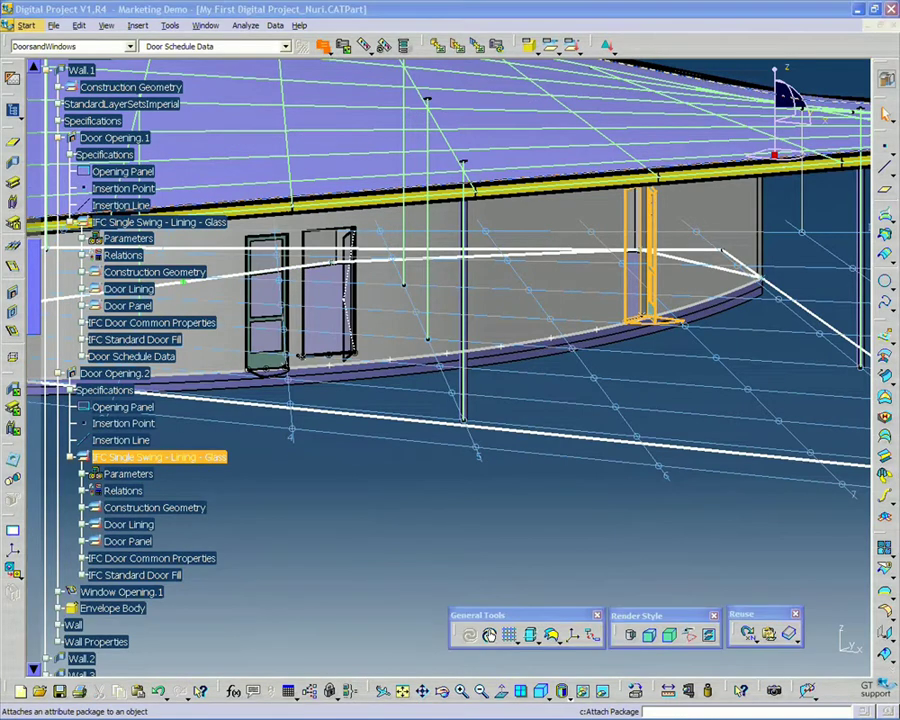
Attach Door Schedule Data to the Door Opening.2 door with the Number 100B
{"action": "left_click", "coordinate": [323, 45]}
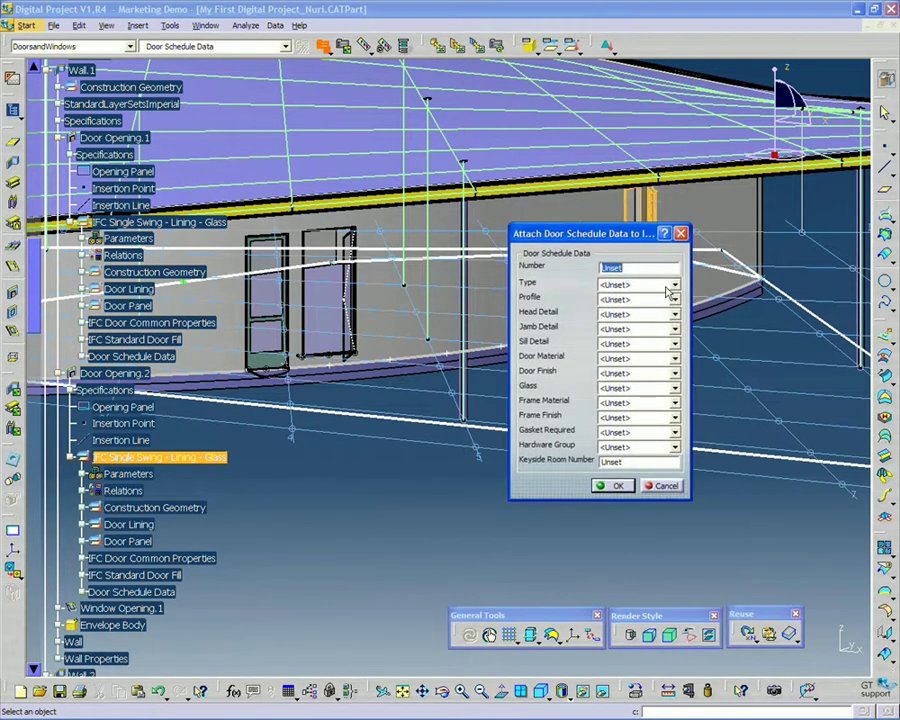
{"action": "type", "text": "100B"}
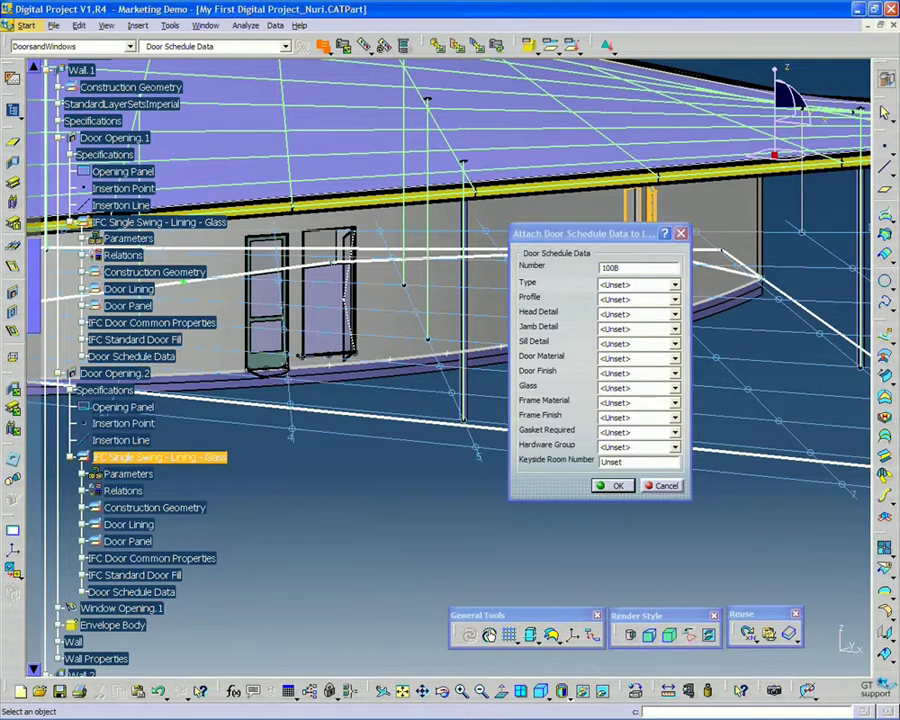
{"action": "left_click", "coordinate": [612, 486]}
Generate an interactive Excel door schedule of the AIADoorSchedule type
{"action": "mouse_move", "coordinate": [412, 487]}
{"action": "middle_mouse_down"}
{"action": "mouse_move", "coordinate": [375, 510]}
{"action": "mouse_move", "coordinate": [417, 509]}
{"action": "middle_mouse_up"}
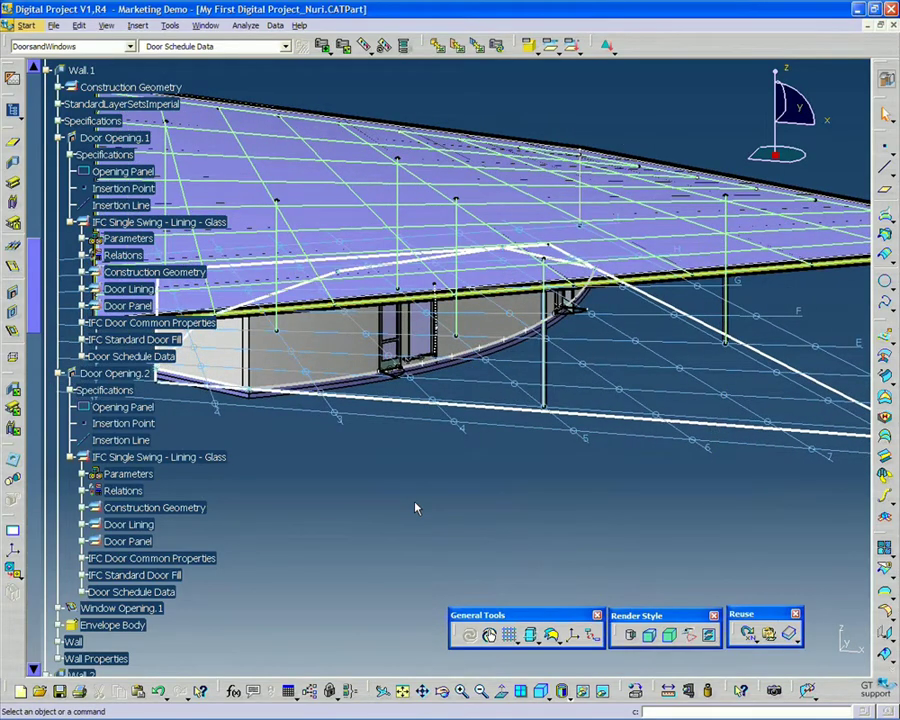
{"action": "middle_click_drag", "start_coordinate": [436, 472], "coordinate": [447, 509]}
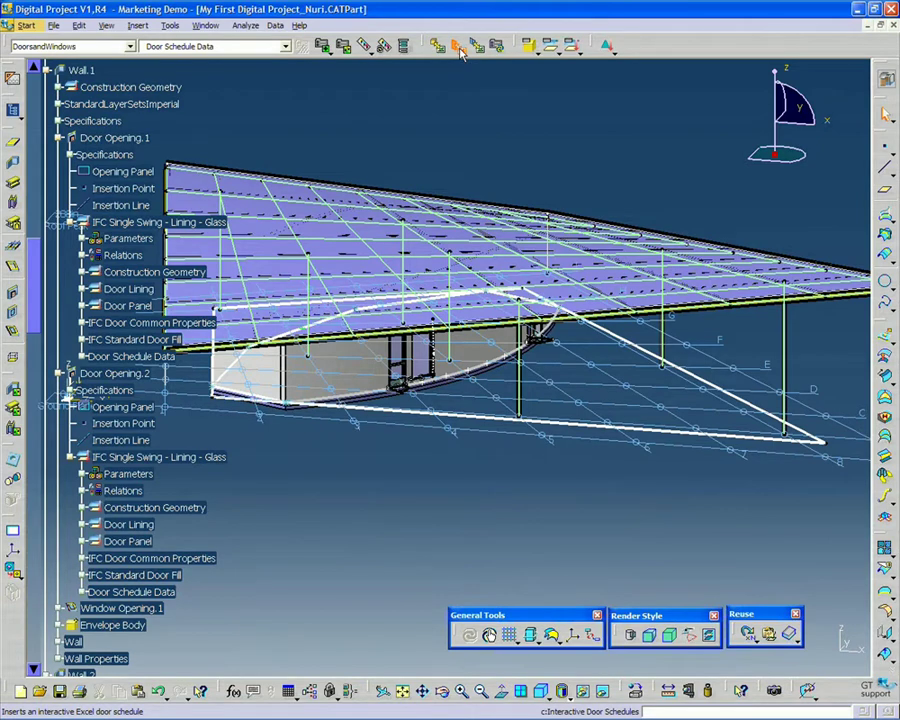
{"action": "left_click", "coordinate": [458, 48]}
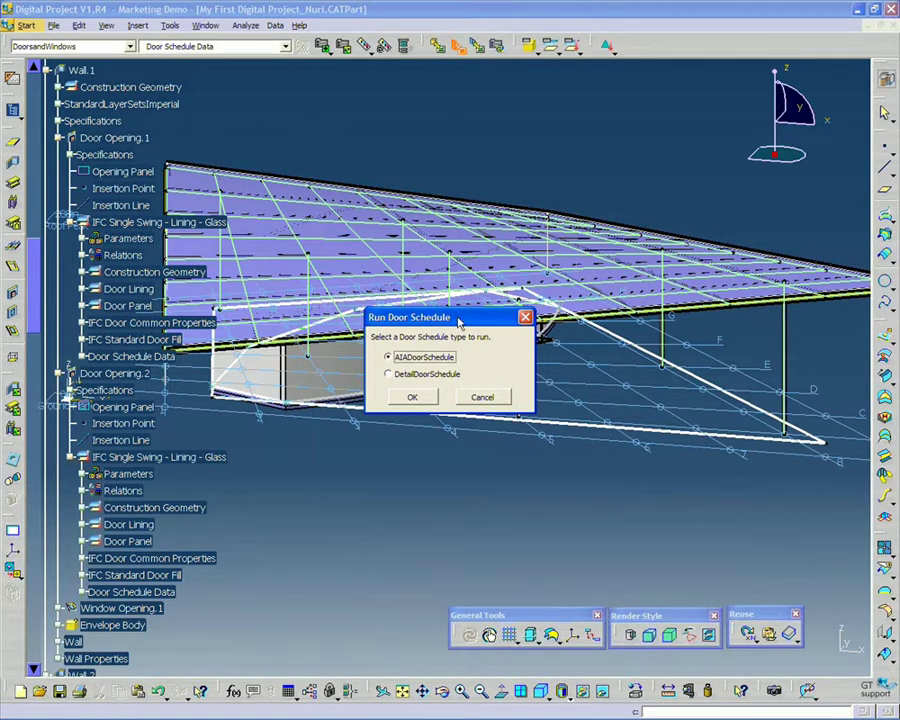
{"action": "left_click_drag", "start_coordinate": [457, 322], "coordinate": [451, 380]}
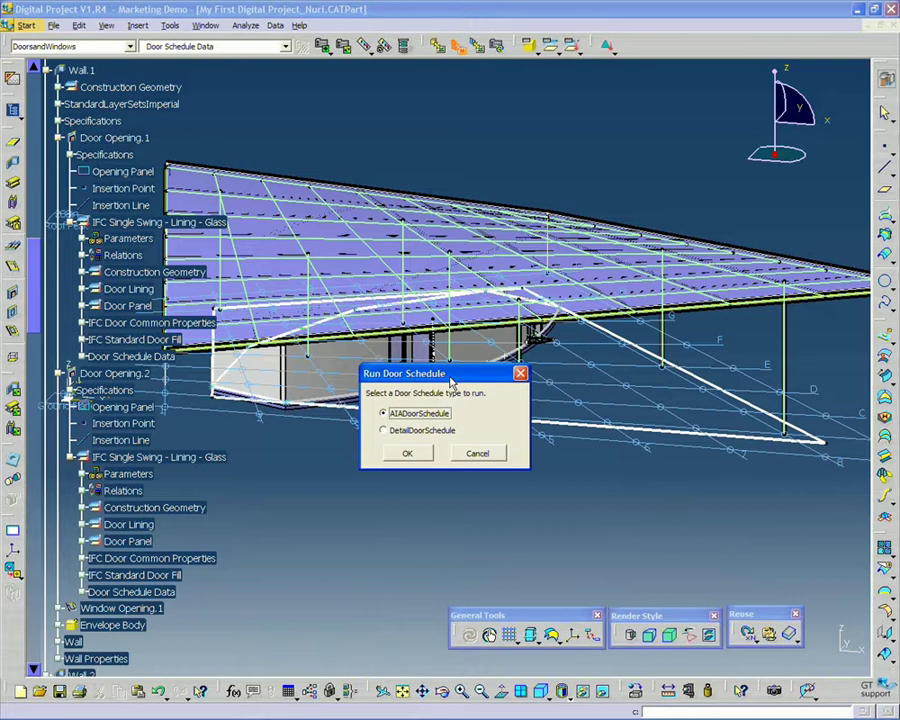
{"action": "left_click", "coordinate": [409, 454]}
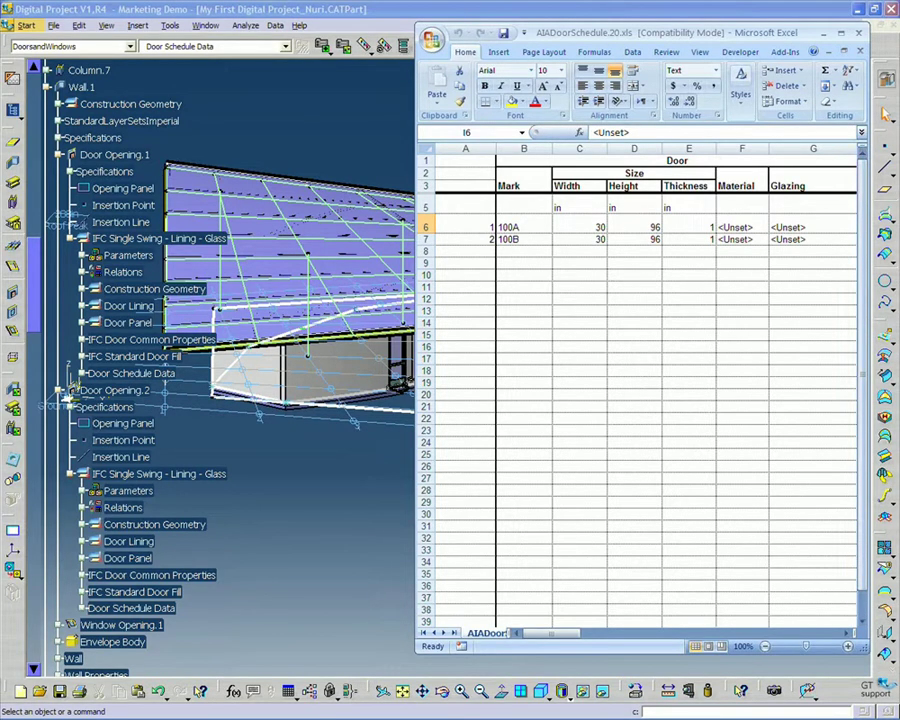
Narrow the AIADoorSchedule.20.xls window and reposition it so the doors in the 3D model stay in view
{"action": "left_click_drag", "start_coordinate": [862, 320], "coordinate": [768, 320]}
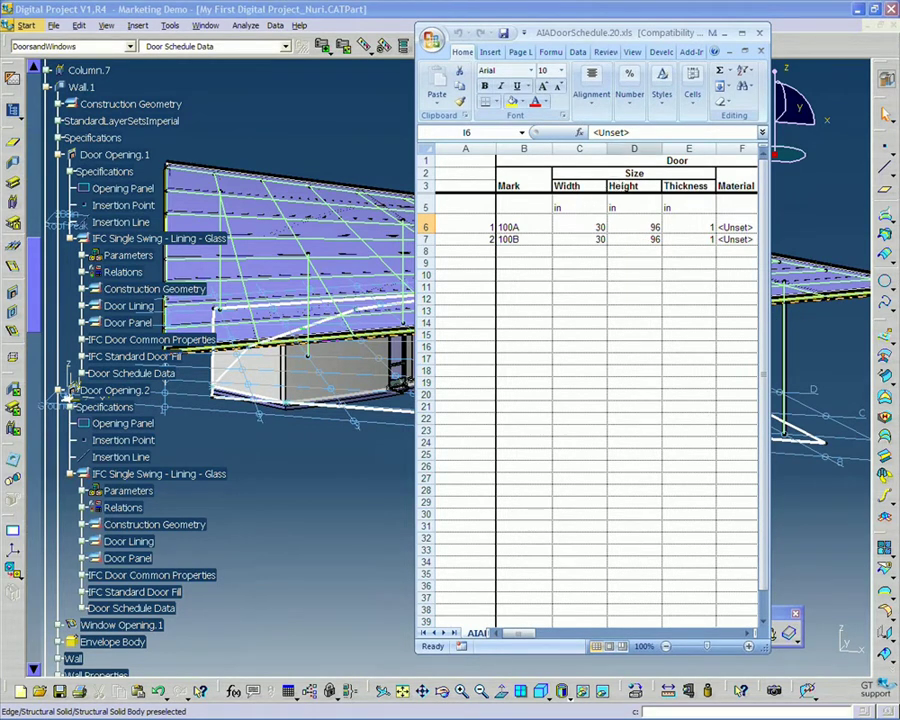
{"action": "left_click_drag", "start_coordinate": [622, 37], "coordinate": [668, 37]}
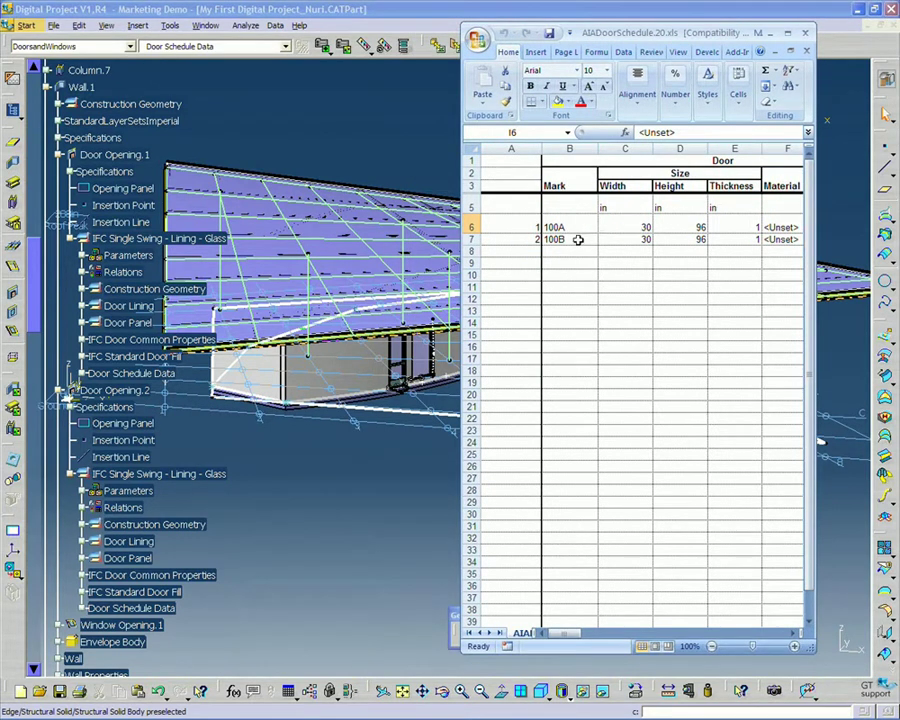
{"action": "left_click_drag", "start_coordinate": [593, 37], "coordinate": [615, 46]}
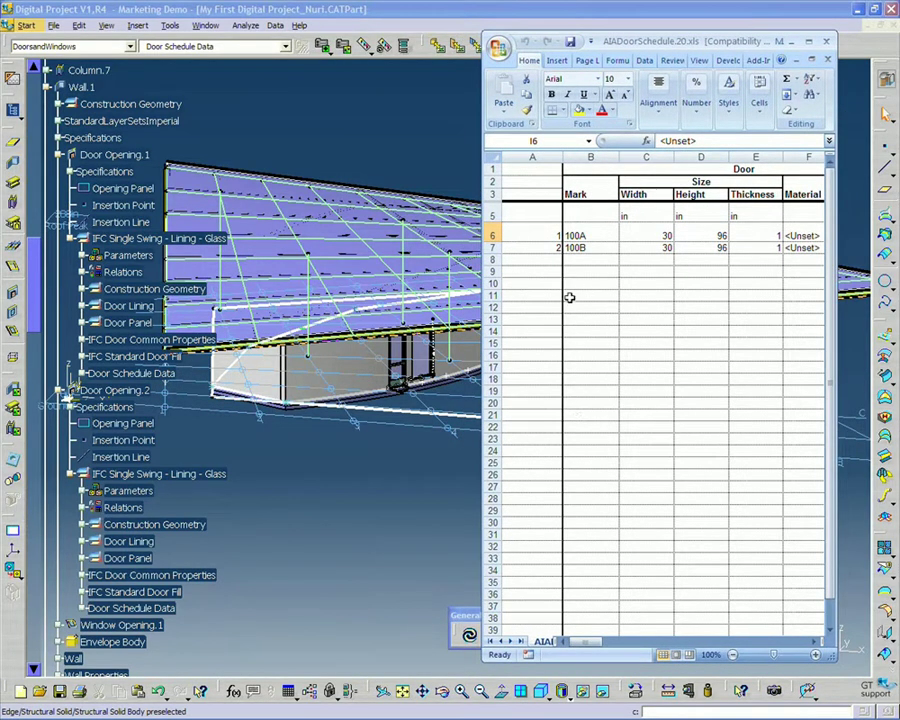
Change the Mark of the second door in cell B7 to 100C
{"action": "left_click", "coordinate": [590, 248]}
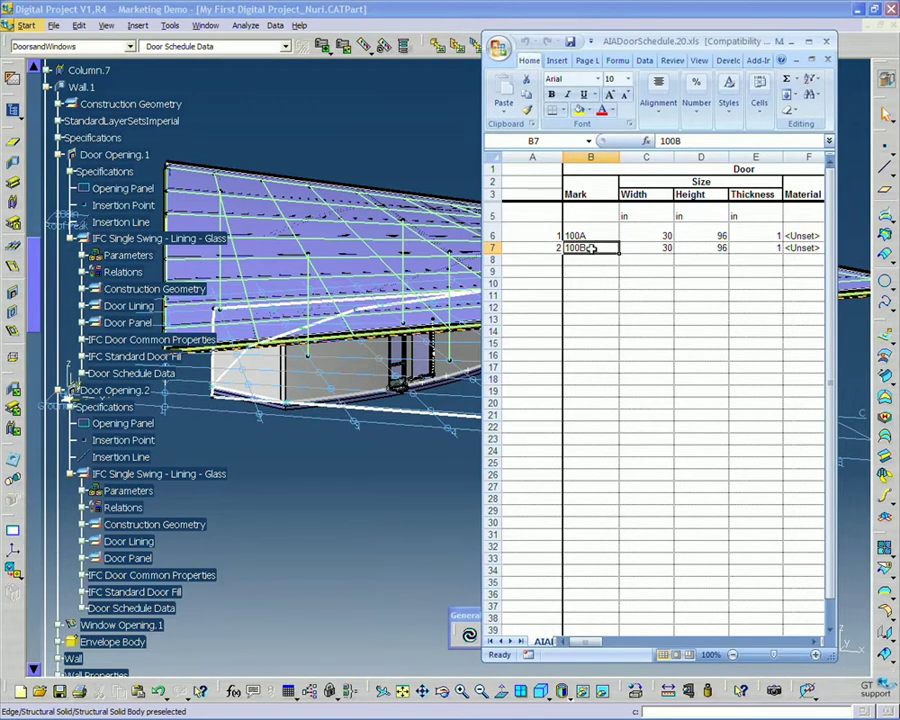
{"action": "key", "text": "F2"}
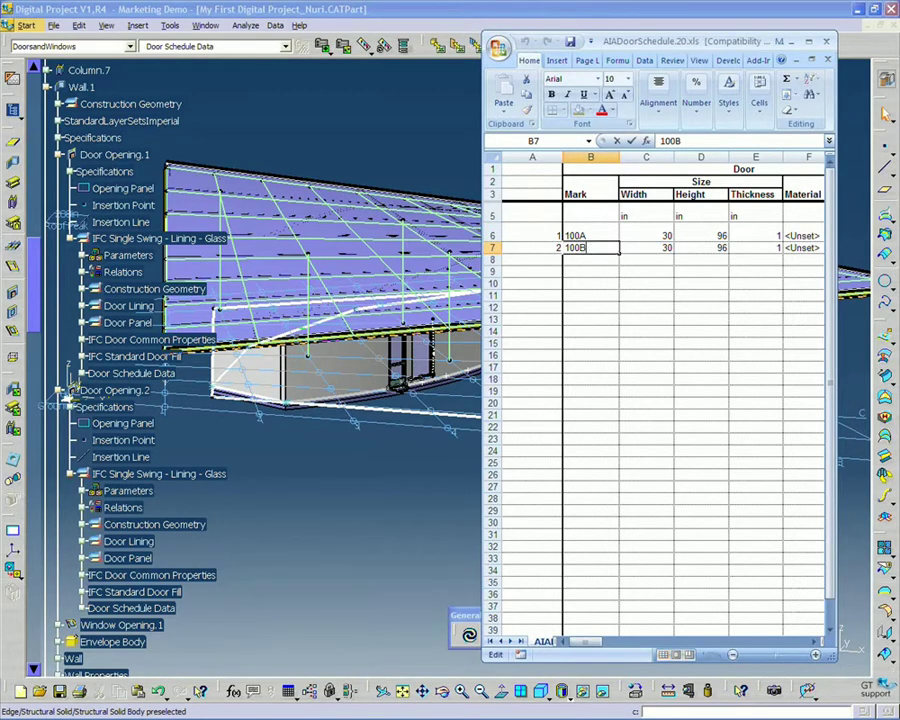
{"action": "key", "text": "BackSpace"}
{"action": "type", "text": "C"}
{"action": "key", "text": "Return"}
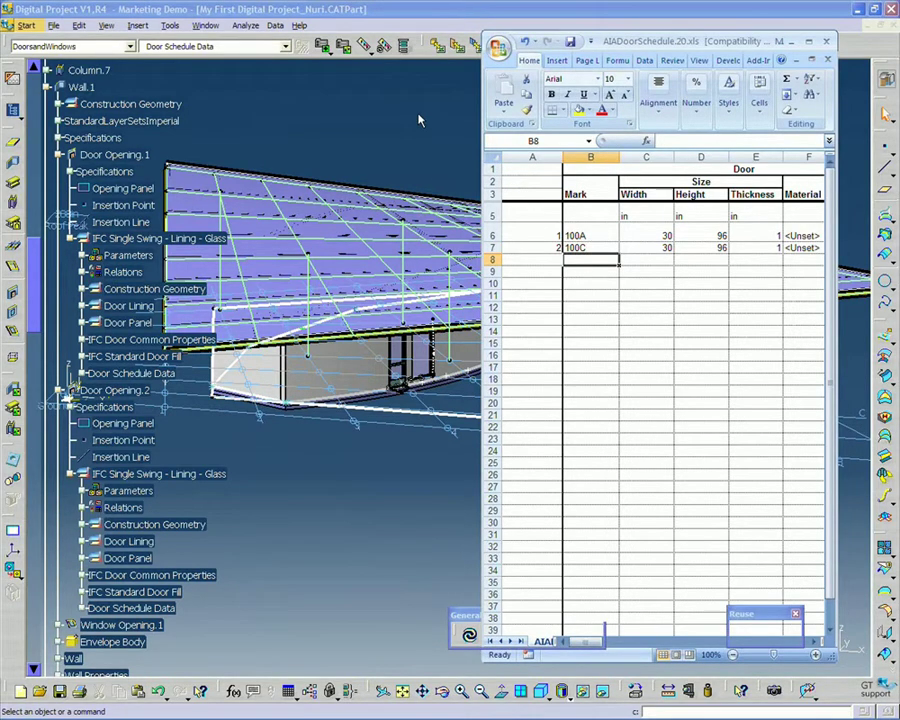
Switch back to Digital Project and open AIADoorSchedule.20 under Excel Data Sheets for editing
{"action": "left_click", "coordinate": [334, 151]}
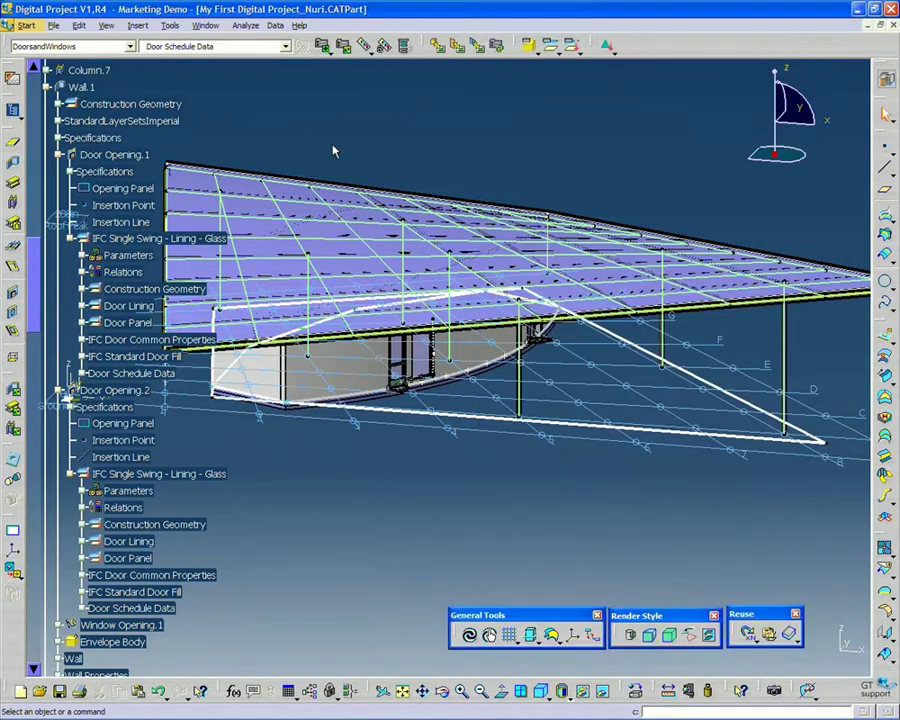
{"action": "scroll", "coordinate": [334, 151], "scroll_direction": "up", "scroll_amount": 4}
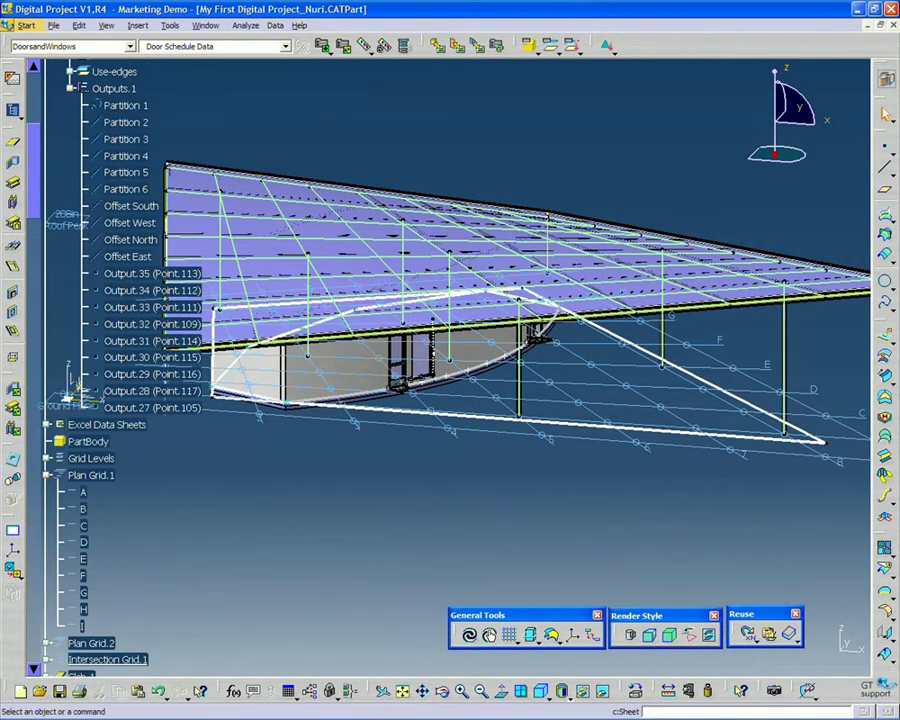
{"action": "left_click", "coordinate": [46, 425]}
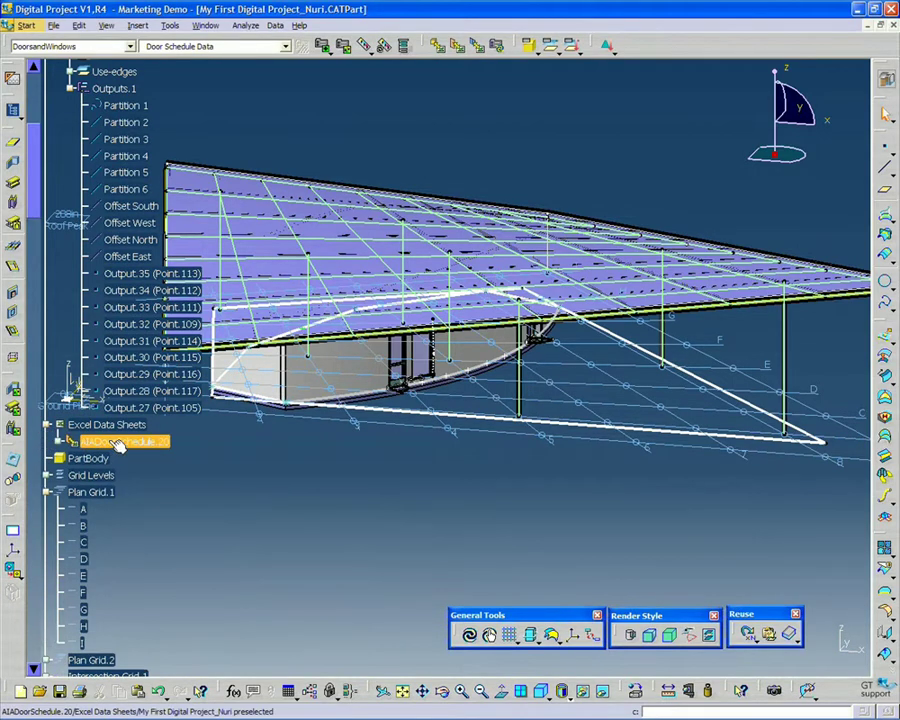
{"action": "left_click", "coordinate": [59, 441]}
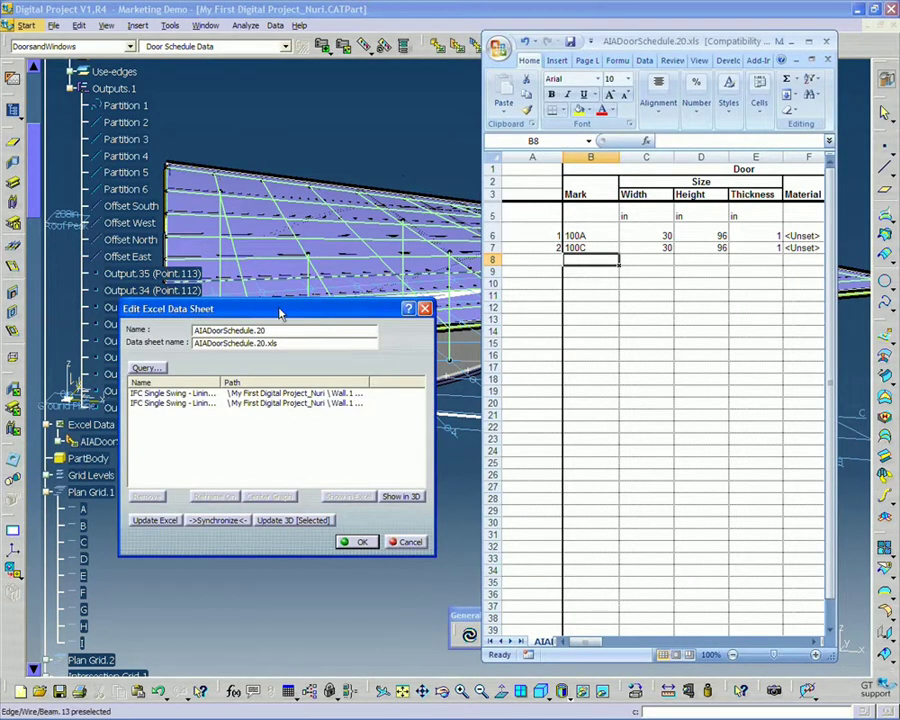
Synchronize the AIADoorSchedule.20 data sheet with the 3D model and accept the edit
{"action": "left_click_drag", "start_coordinate": [281, 310], "coordinate": [500, 293]}
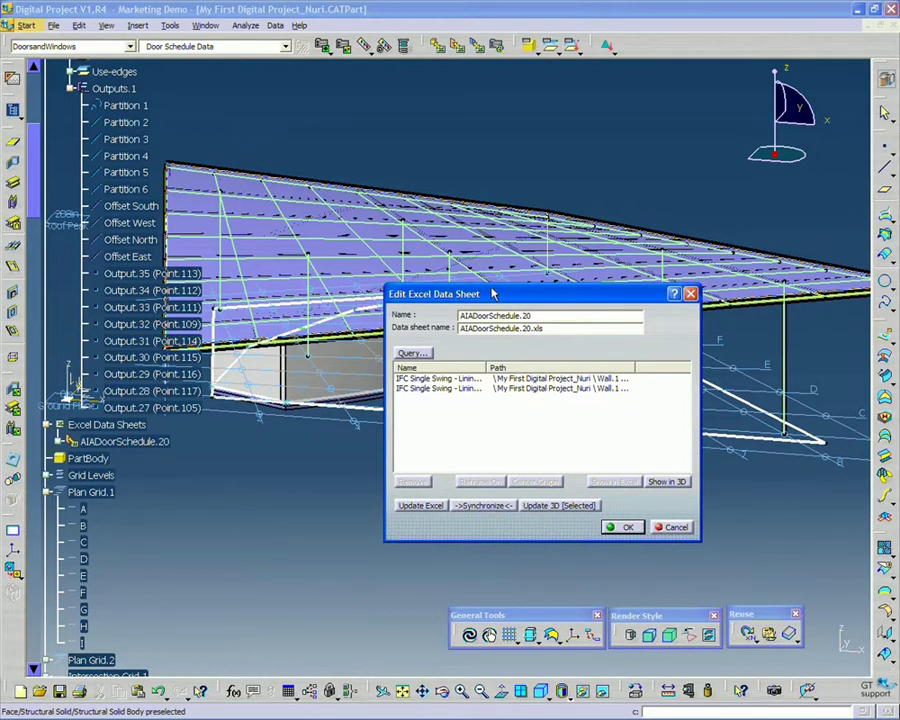
{"action": "left_click_drag", "start_coordinate": [492, 293], "coordinate": [536, 269]}
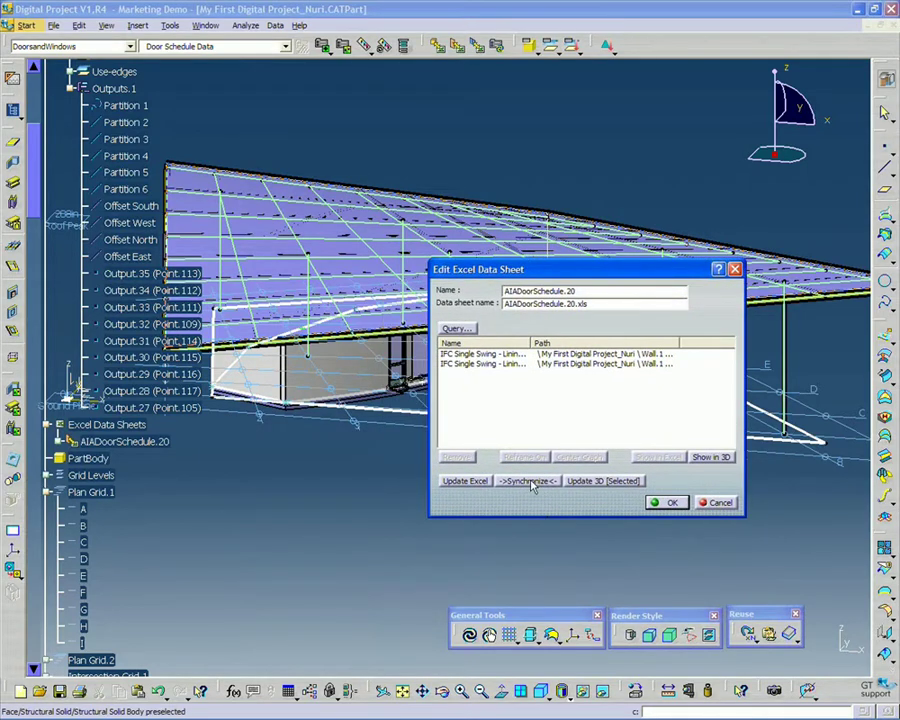
{"action": "left_click", "coordinate": [530, 481]}
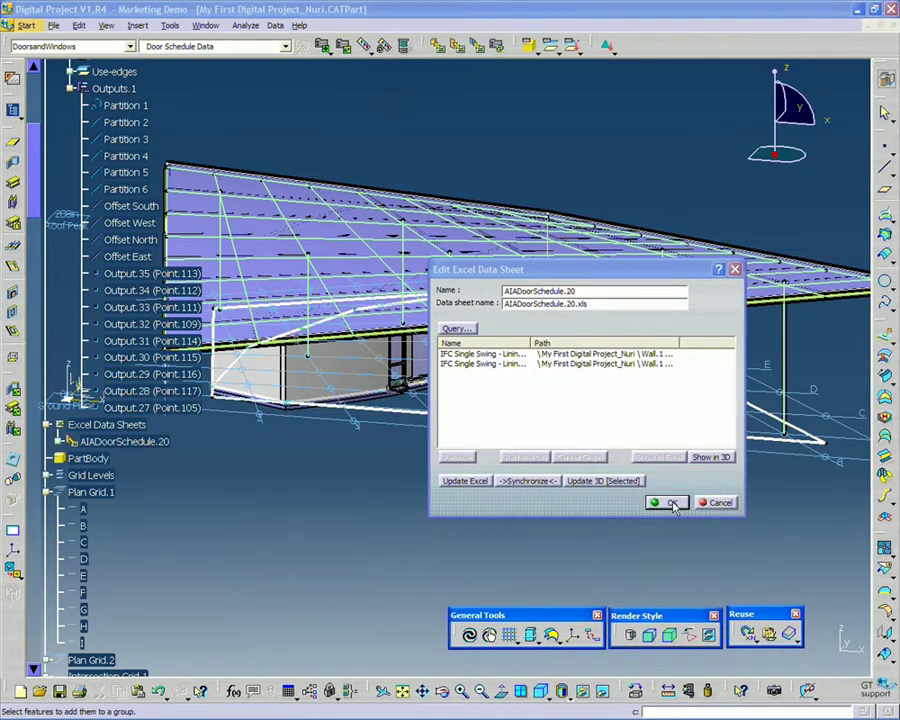
{"action": "left_click", "coordinate": [672, 500]}
Locate the glass door panel of Door Opening.2 in the specification tree and expand its Door Schedule Data to check the Number parameter
{"action": "middle_click_drag", "start_coordinate": [476, 492], "coordinate": [449, 366]}
{"action": "middle_click_drag", "start_coordinate": [326, 478], "coordinate": [200, 440]}
{"action": "middle_click_drag", "start_coordinate": [562, 460], "coordinate": [580, 283]}
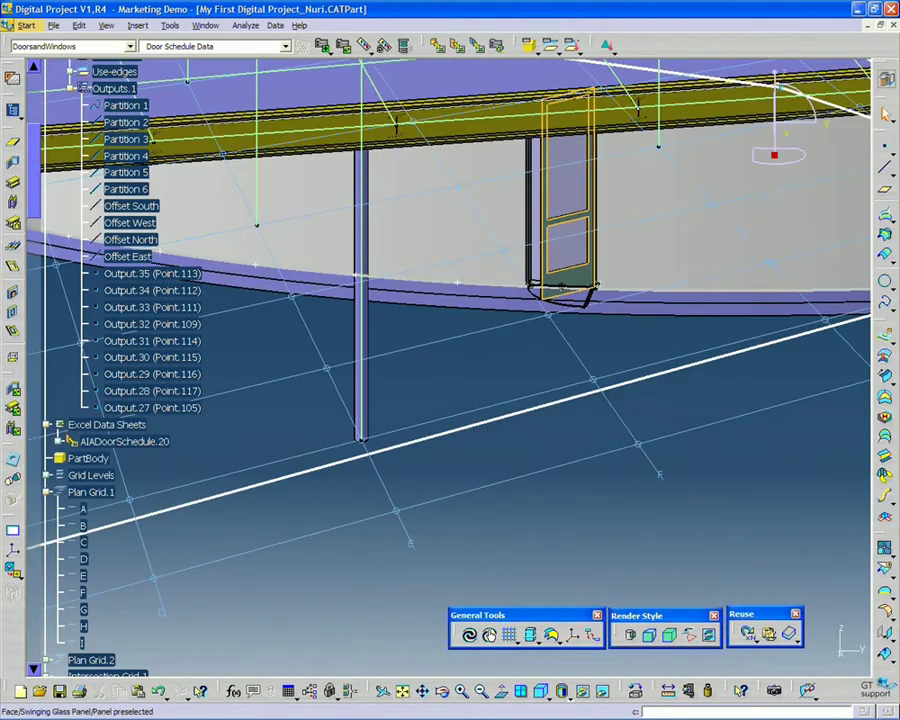
{"action": "right_click", "coordinate": [573, 280]}
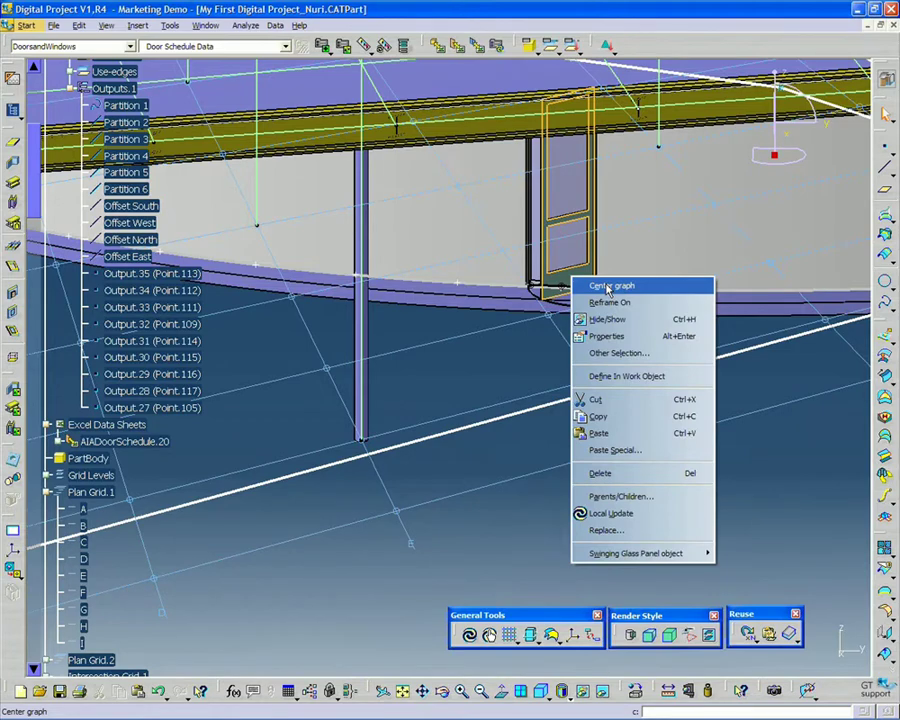
{"action": "left_click", "coordinate": [607, 287]}
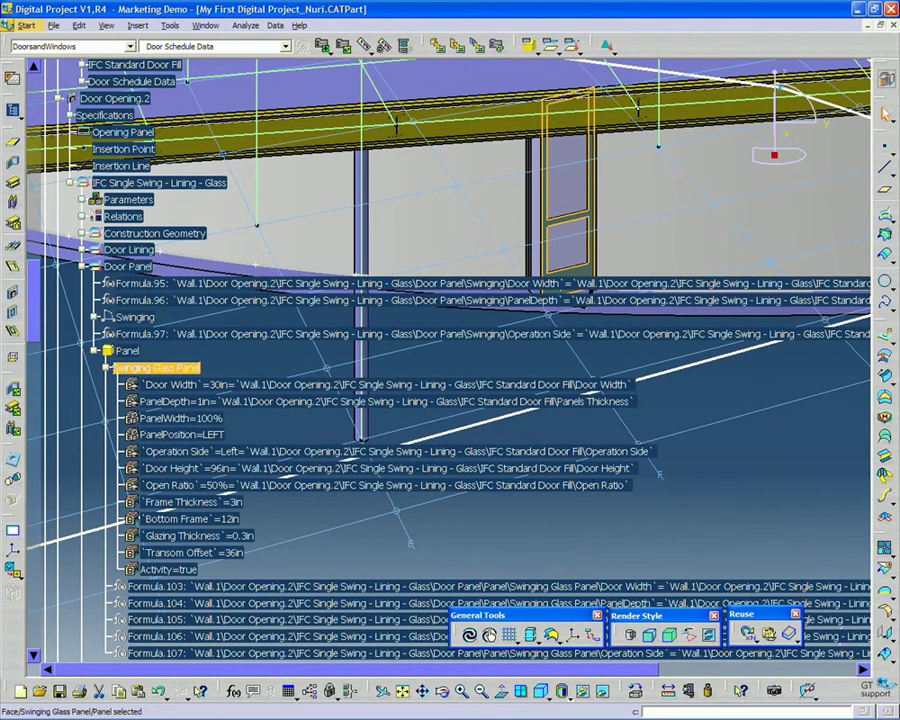
{"action": "left_click", "coordinate": [82, 266]}
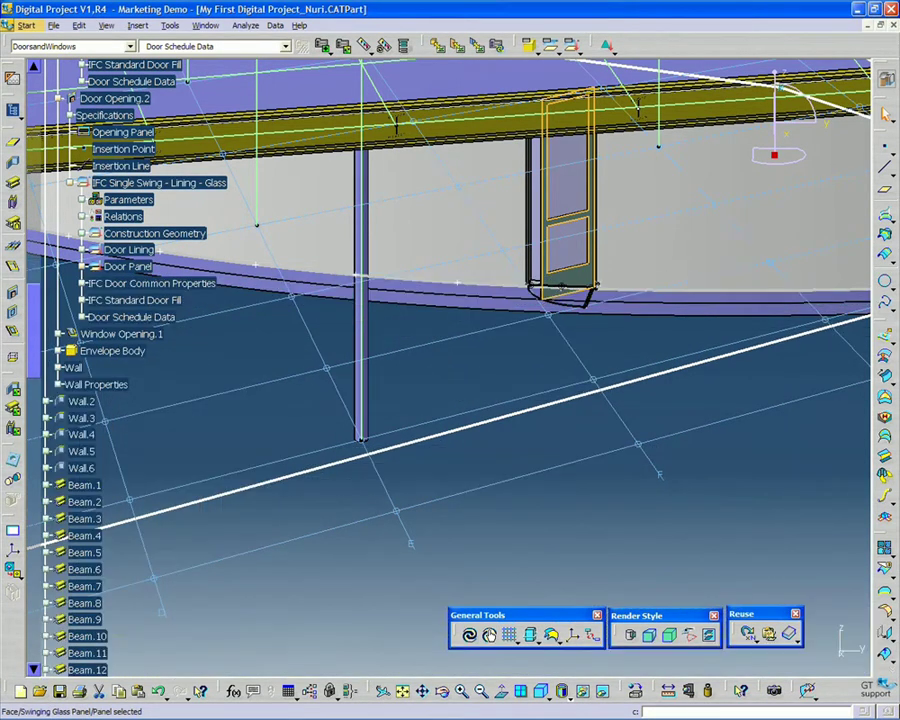
{"action": "left_click", "coordinate": [84, 317]}
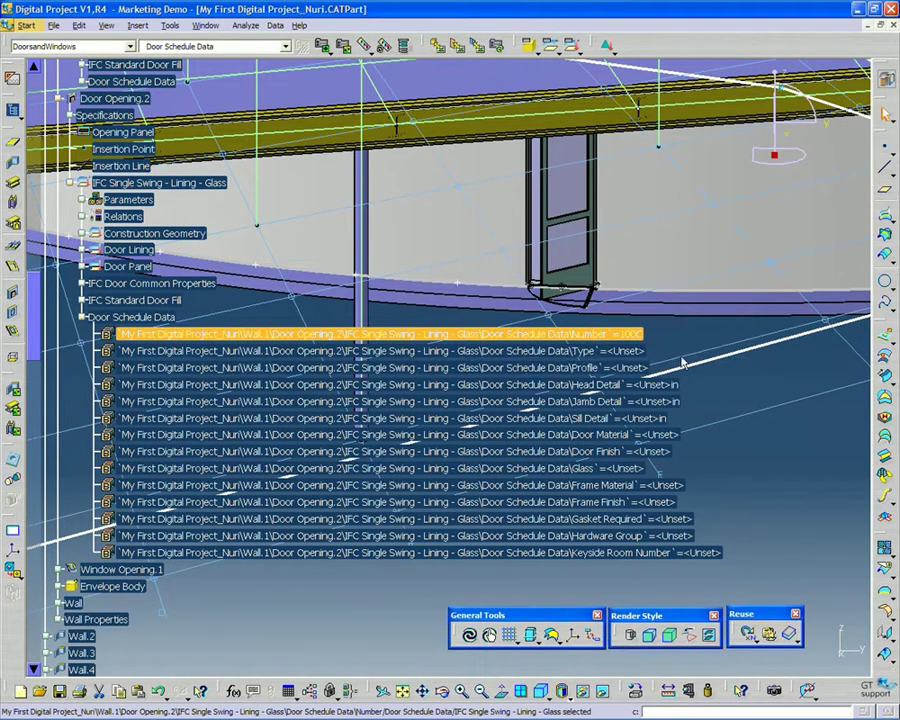
Switch to the AIADoorSchedule.20.xls workbook in Excel and shift its window slightly across the 3D model
{"action": "middle_click_drag", "start_coordinate": [757, 432], "coordinate": [805, 380]}
{"action": "left_click", "coordinate": [765, 427]}
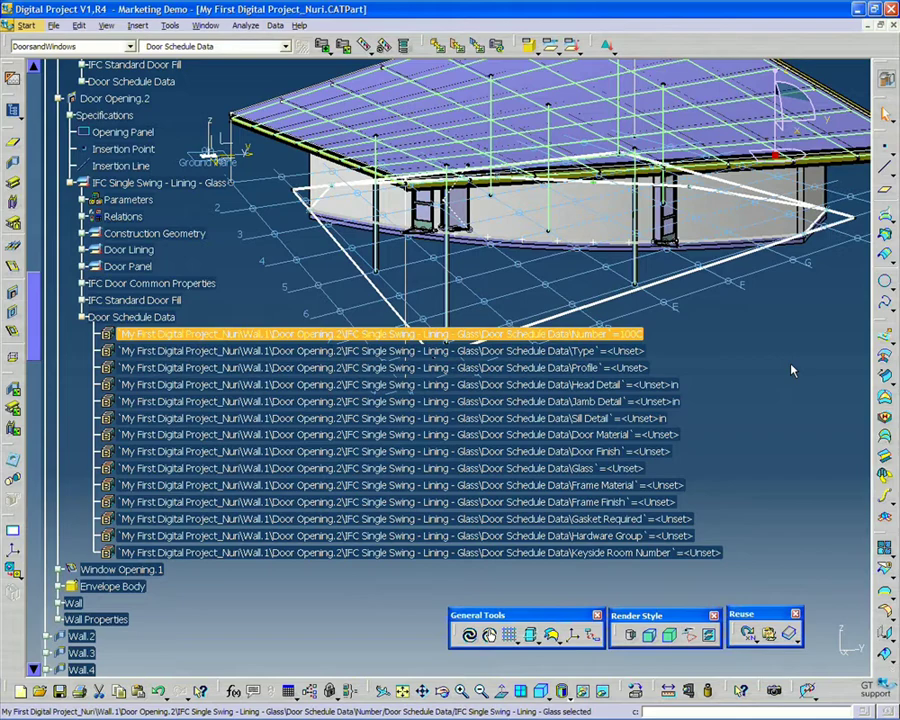
{"action": "middle_click_drag", "start_coordinate": [791, 365], "coordinate": [662, 374]}
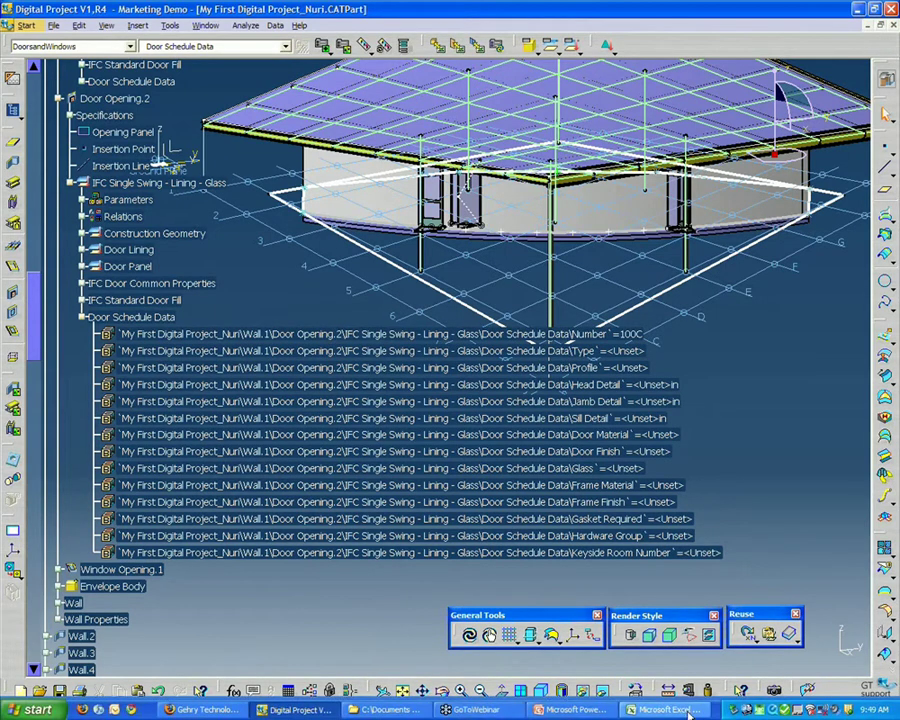
{"action": "left_click", "coordinate": [670, 710]}
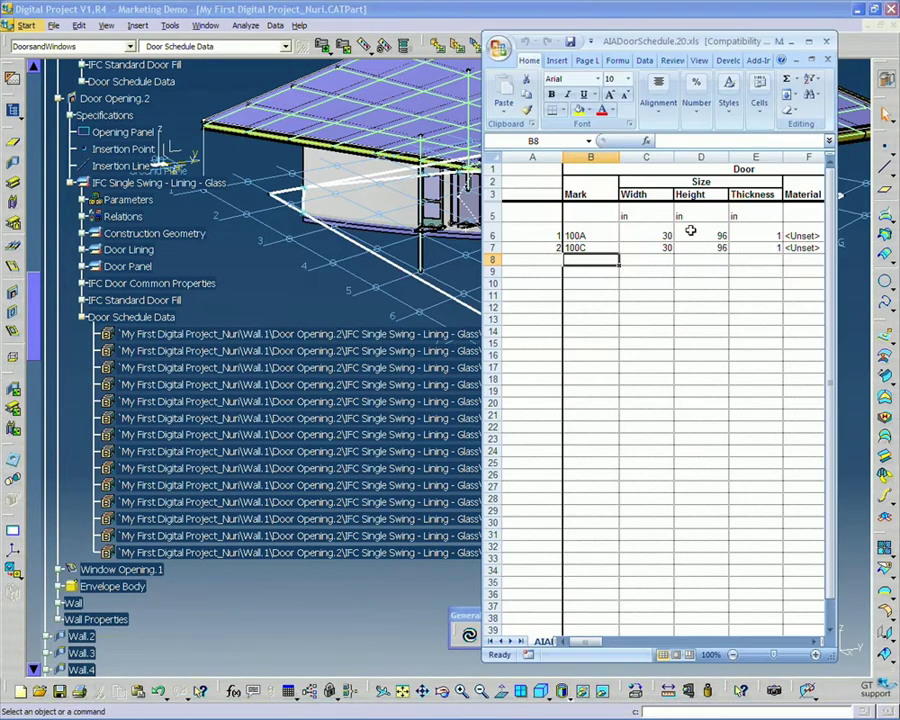
{"action": "left_click_drag", "start_coordinate": [700, 44], "coordinate": [674, 44]}
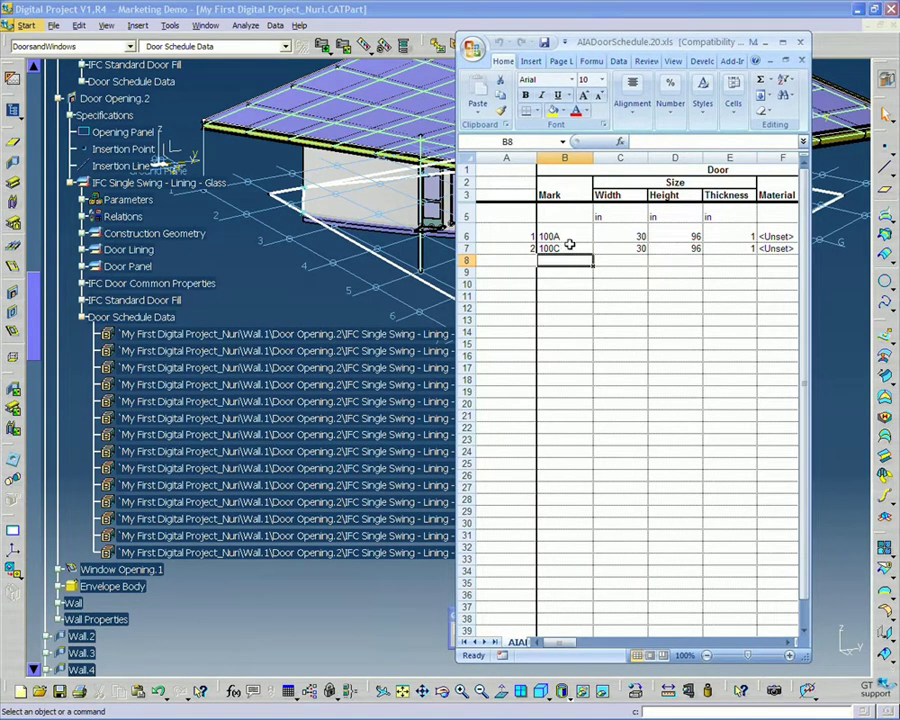
Set the Height of the second door, marked 100C, to 80 in in cell D7
{"action": "left_click", "coordinate": [564, 248]}
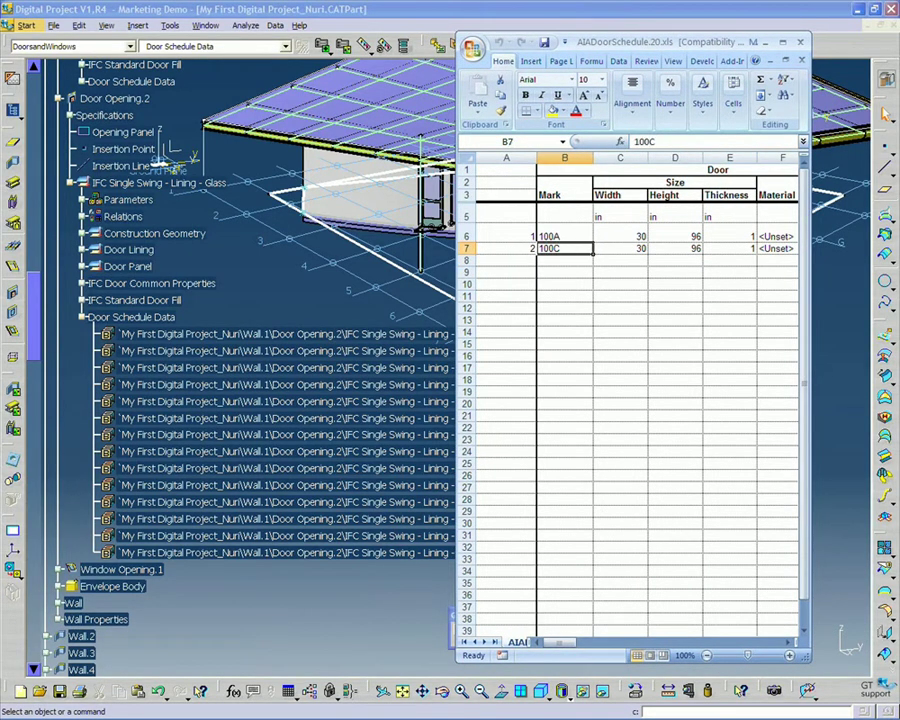
{"action": "left_click", "coordinate": [688, 249]}
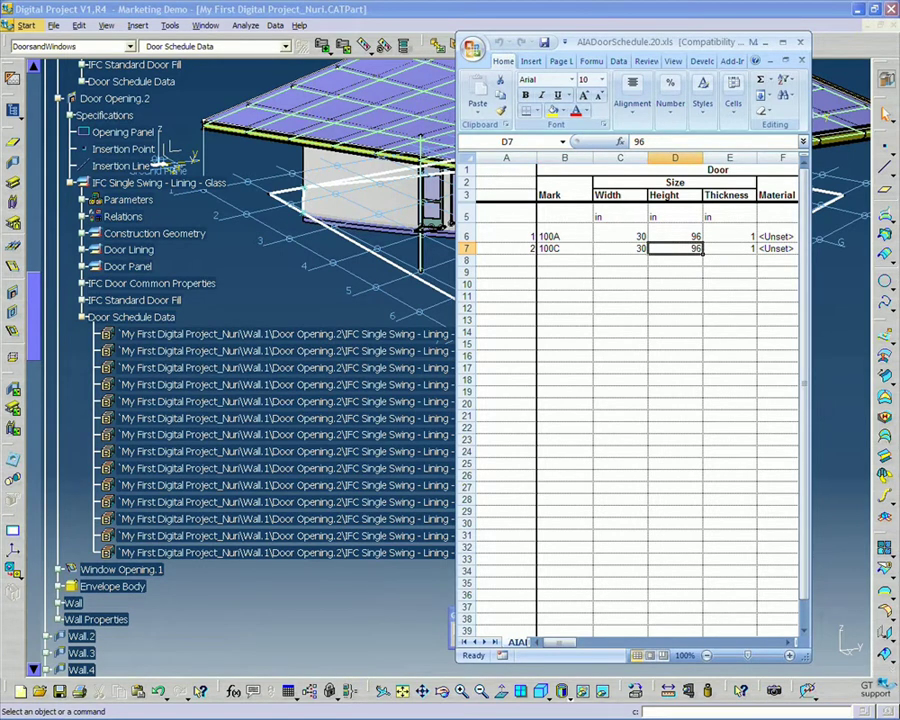
{"action": "type", "text": "80"}
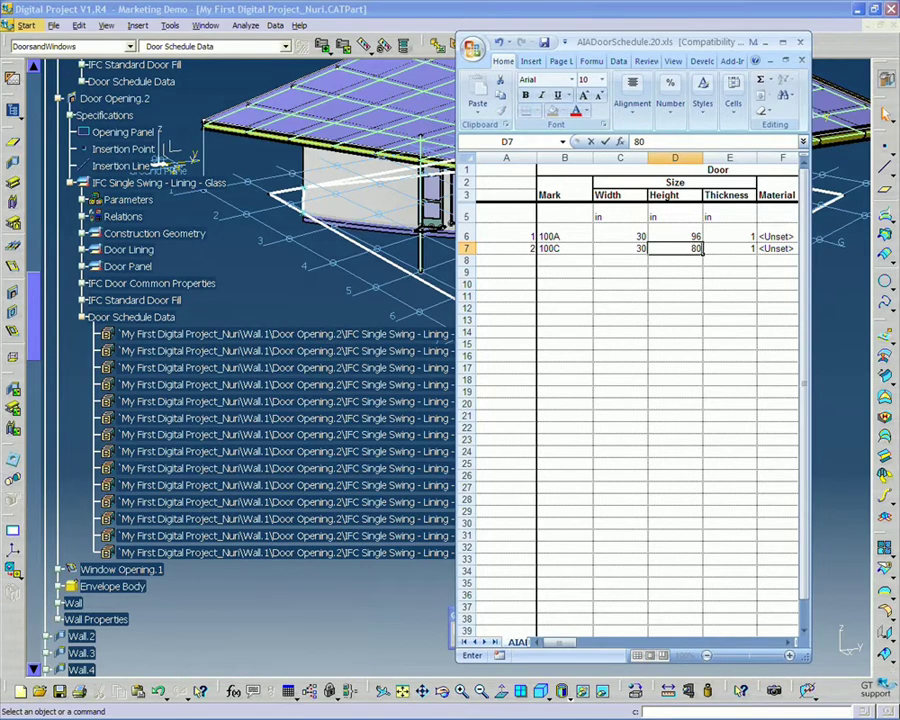
{"action": "key", "text": "Tab"}
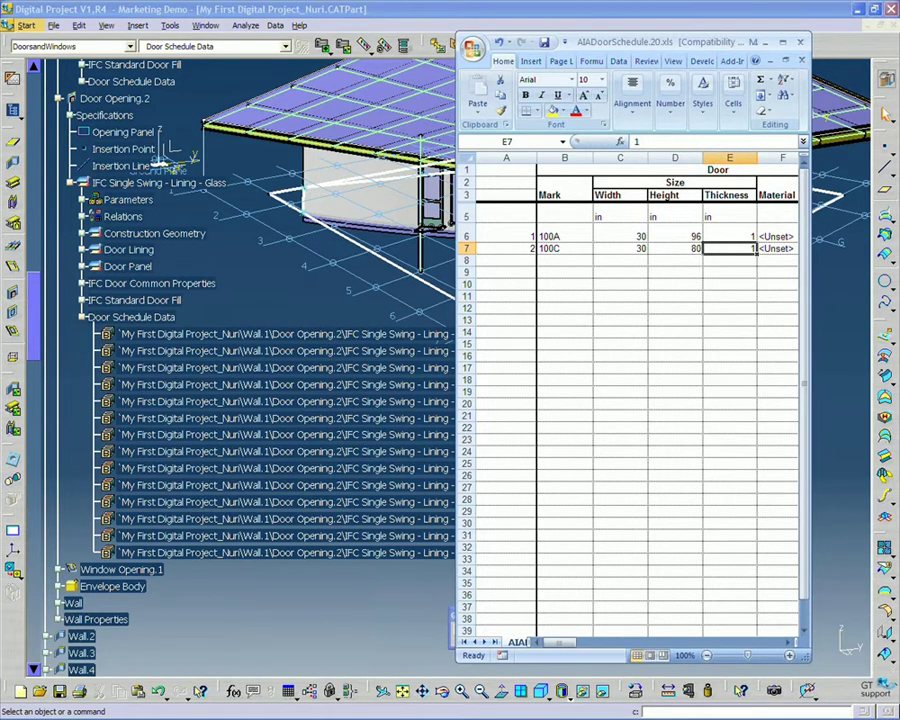
{"action": "left_click", "coordinate": [689, 248]}
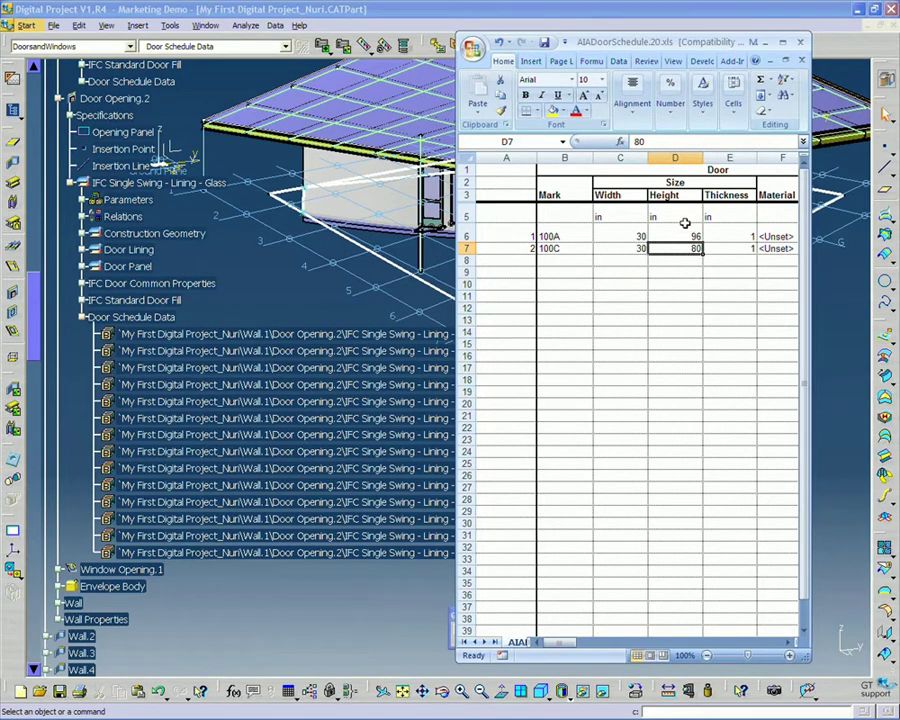
Switch back to Digital Project and return to the AIADoorSchedule.20 entry under Excel Data Sheets in the specification tree
{"action": "left_click", "coordinate": [310, 8]}
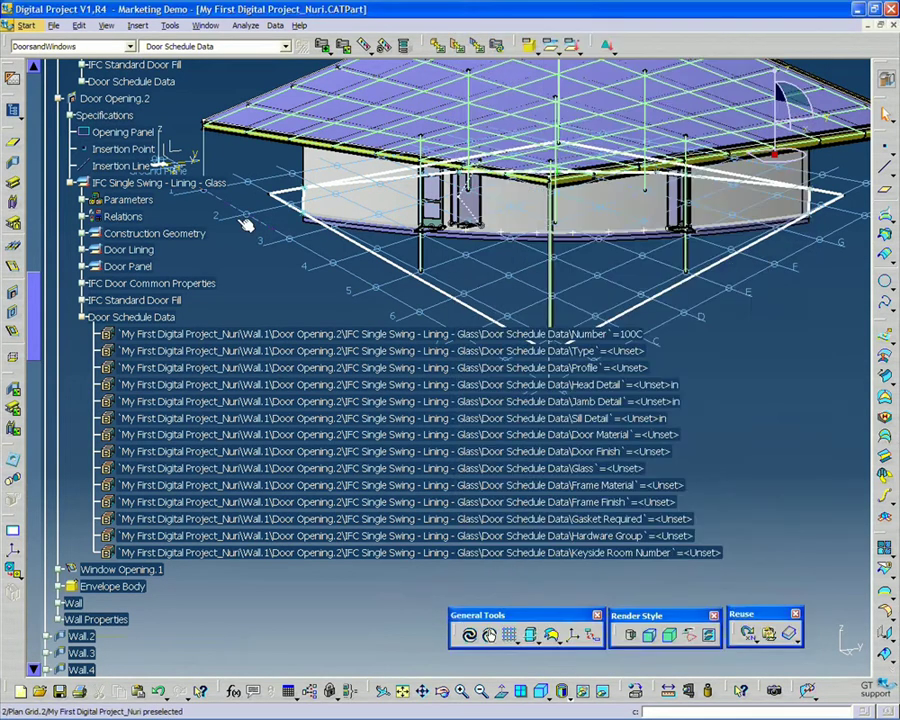
{"action": "scroll", "coordinate": [240, 225], "scroll_direction": "up", "scroll_amount": 11}
{"action": "scroll", "coordinate": [235, 228], "scroll_direction": "up", "scroll_amount": 5}
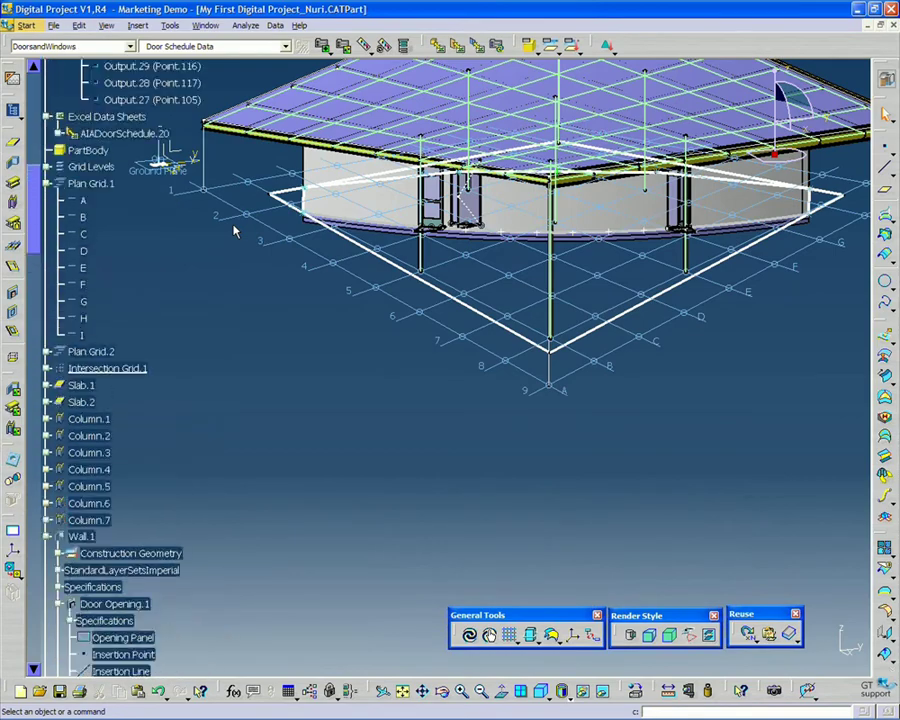